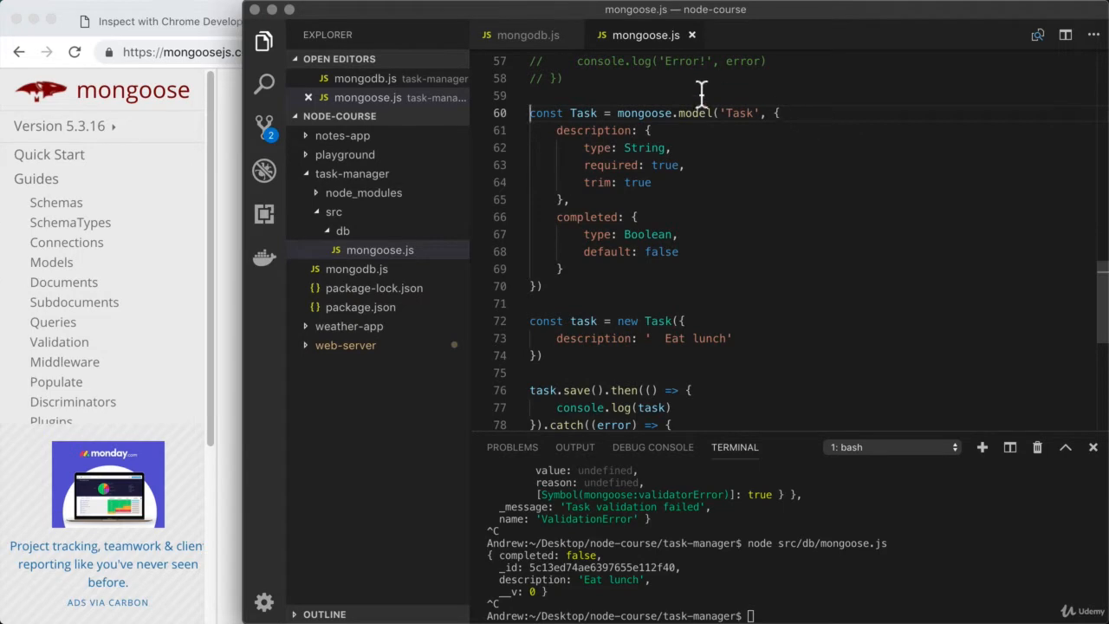
Switch to Chrome and open getpostman.com in place of the validator npm page
click(223, 203)
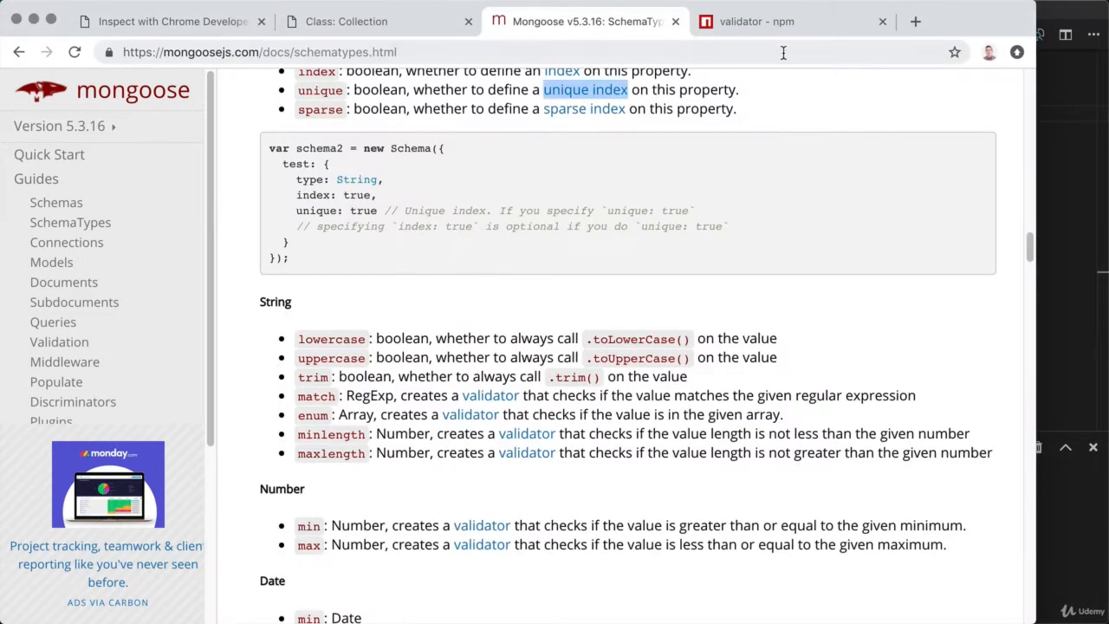
click(778, 24)
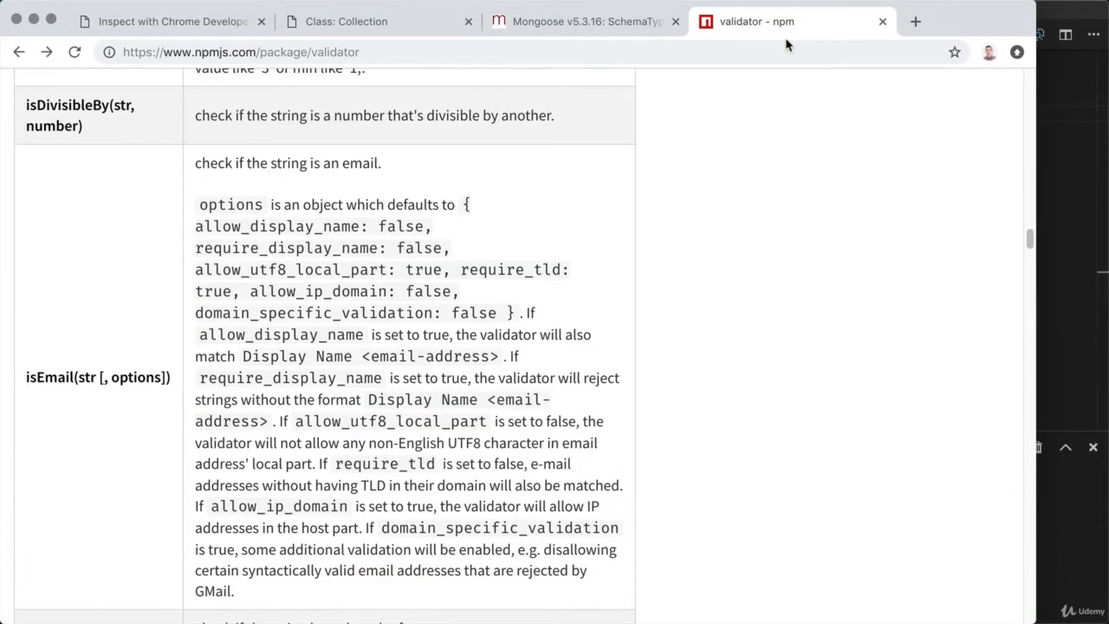
click(785, 46)
text(getpos)
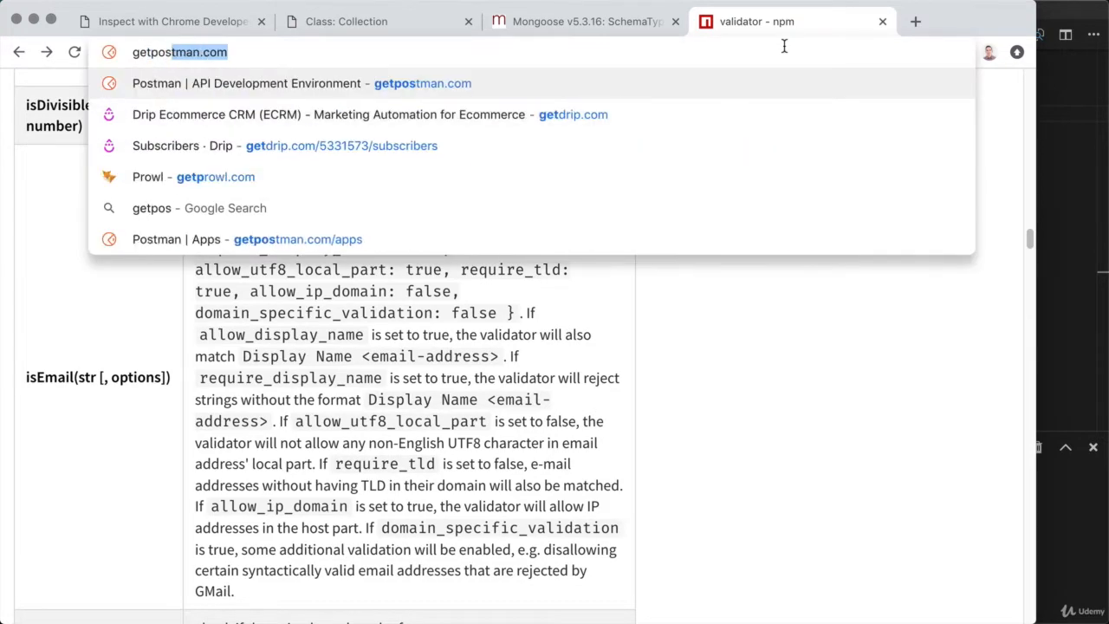
text(tman.com/)
key(Return)
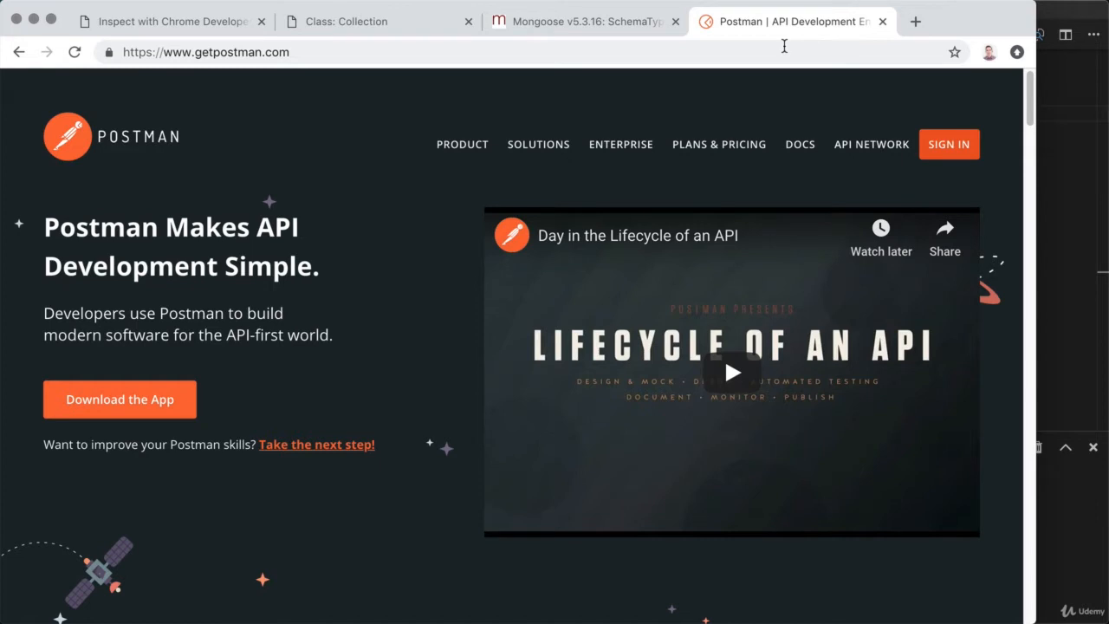
Go to the Postman app downloads page and download Postman for Mac
click(167, 418)
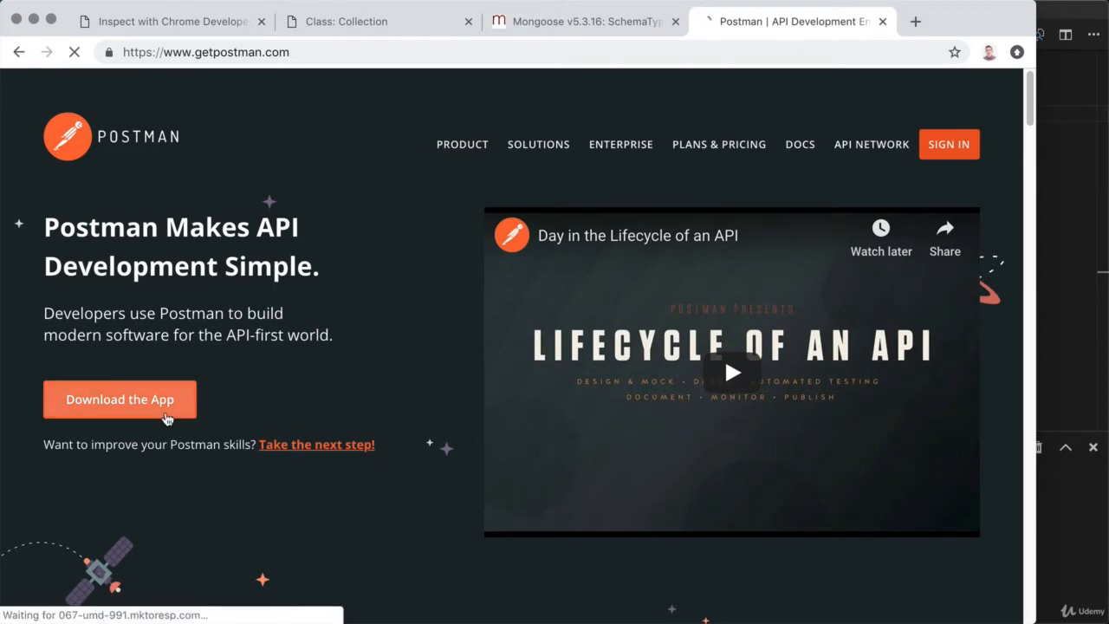
scroll(361, 340, down, 6)
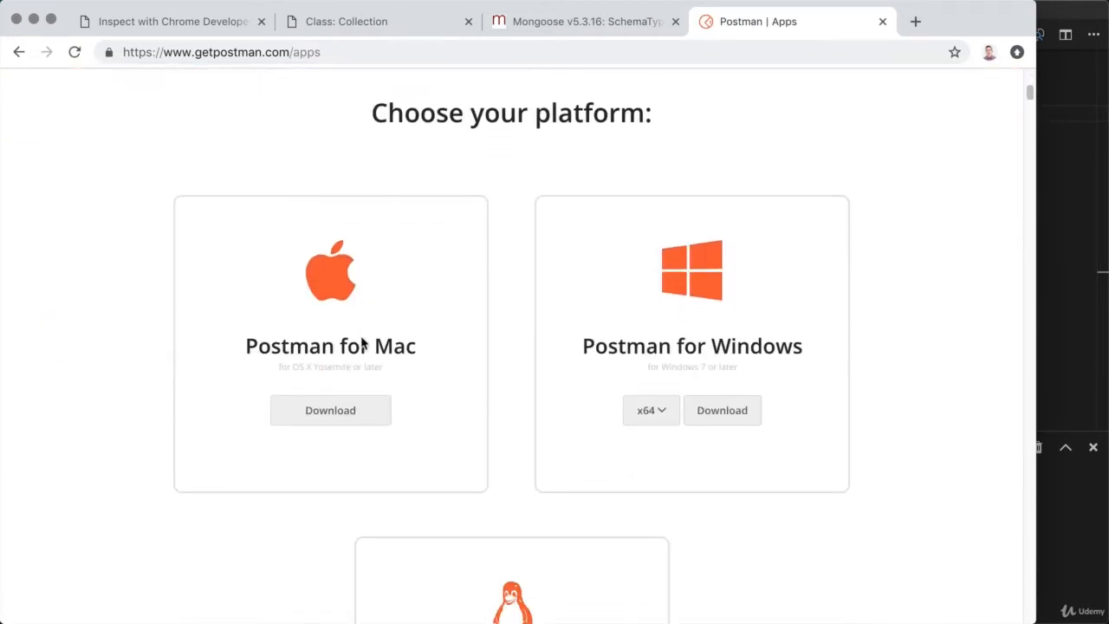
click(331, 413)
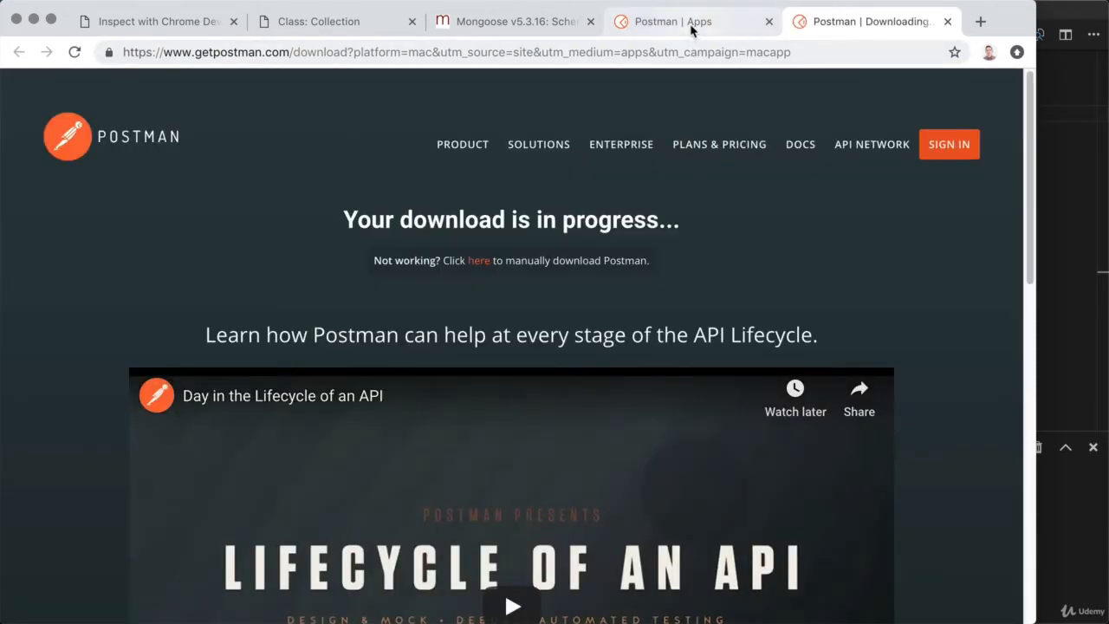
Return to the Postman Apps page to view the Windows and Linux downloads, and close the download-progress page
click(693, 30)
scroll(615, 324, down, 2)
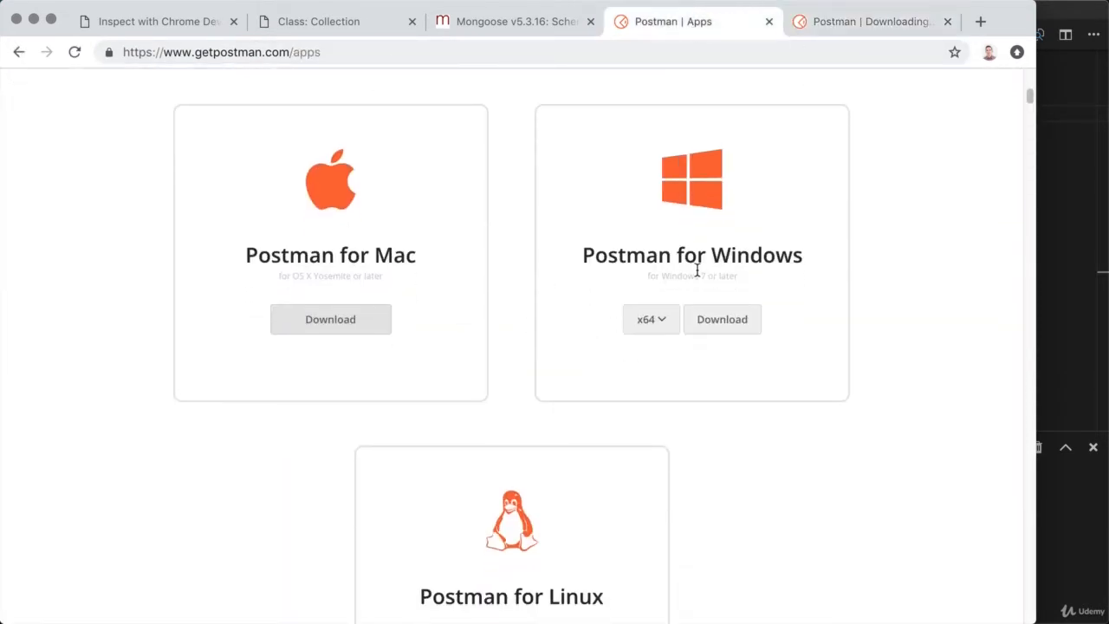
scroll(627, 330, down, 2)
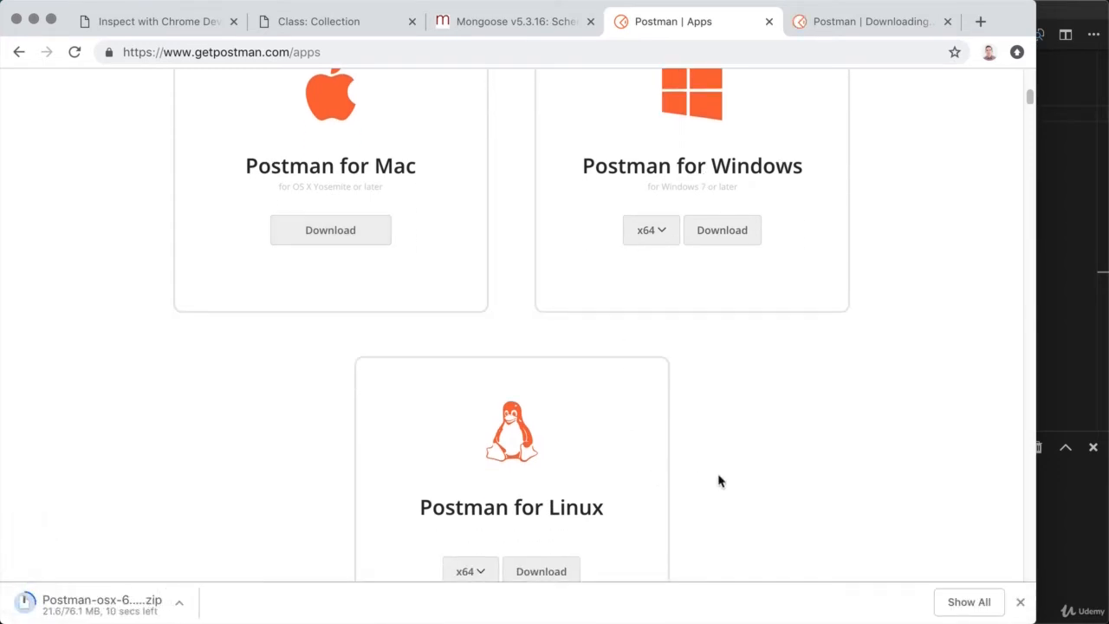
click(948, 23)
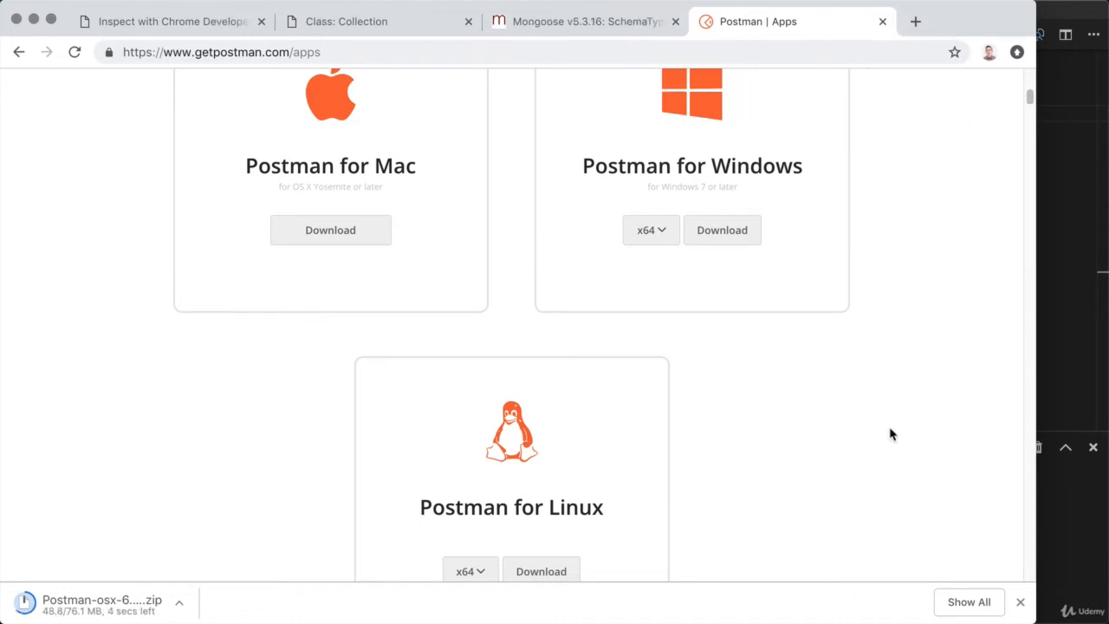
scroll(891, 434, up, 2)
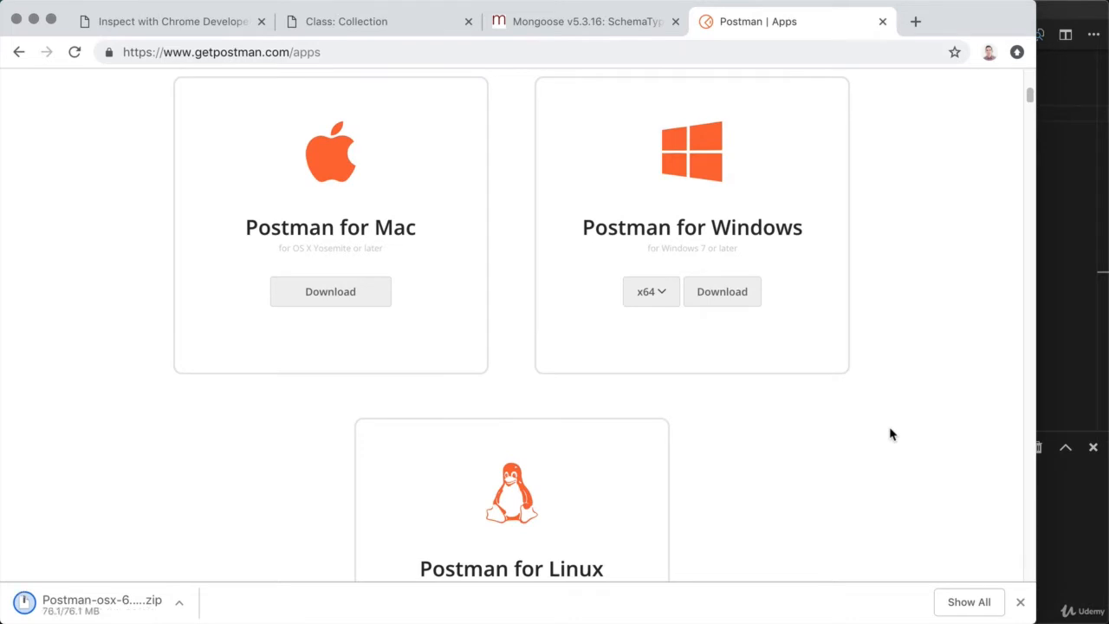
Unpack the downloaded Postman archive and move the Postman app from Downloads into the Applications folder
click(104, 604)
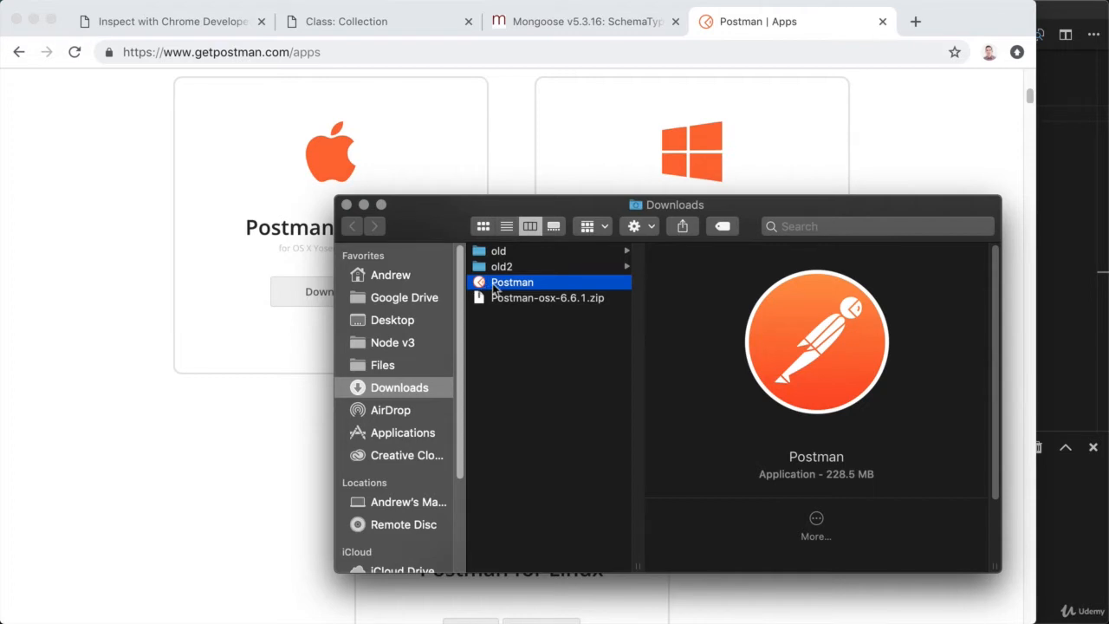
drag(501, 293, 396, 434)
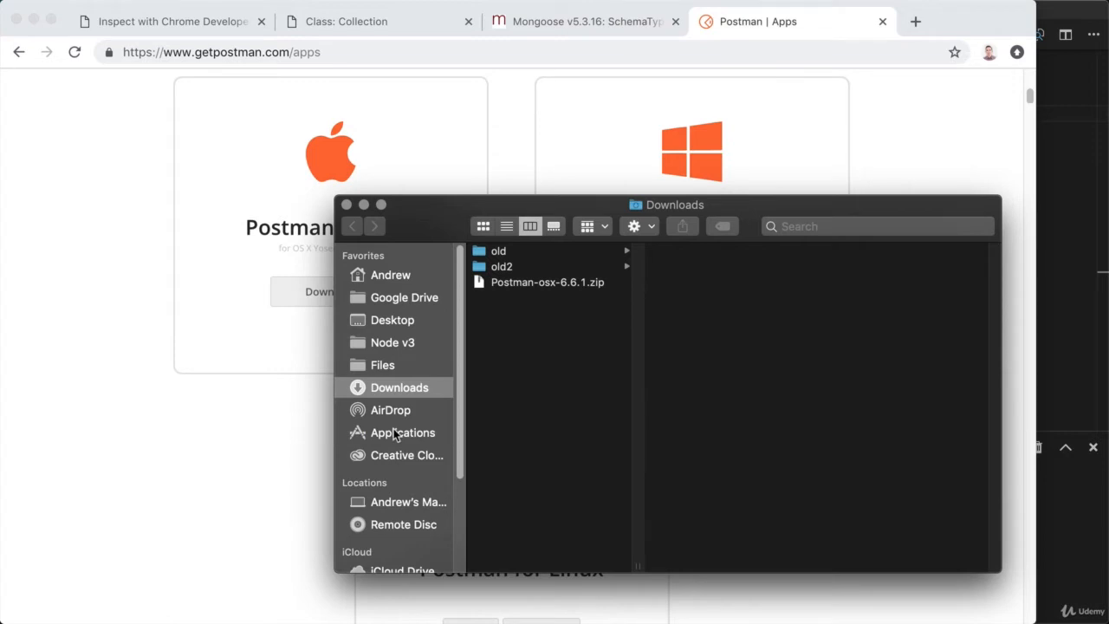
Launch Postman from the Applications folder, allow it to open, and skip signing in
click(402, 437)
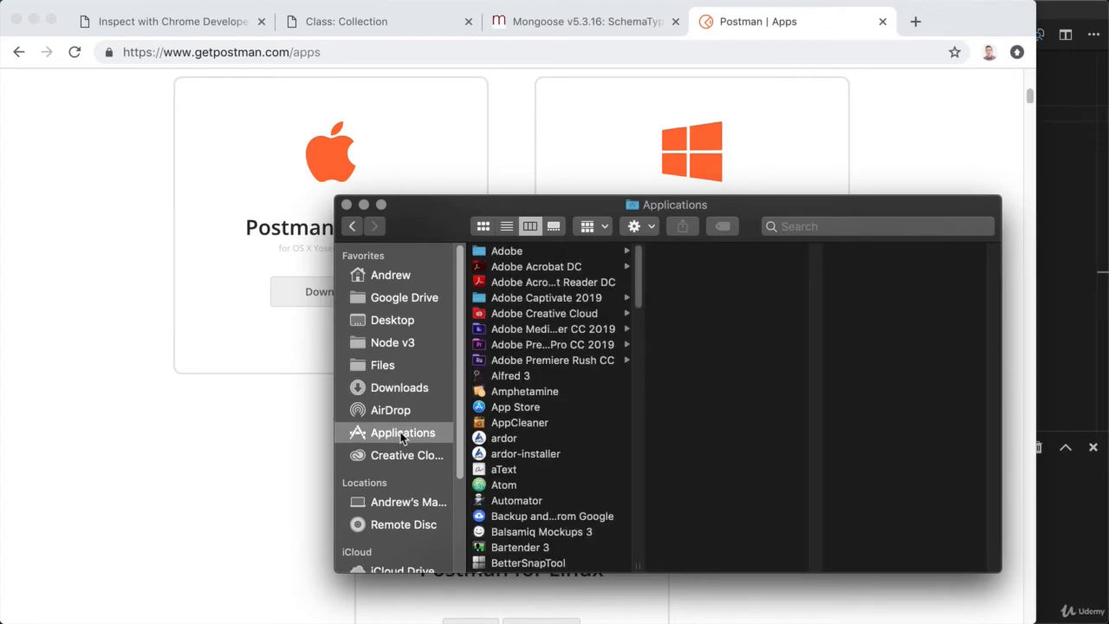
scroll(507, 435, down, 10)
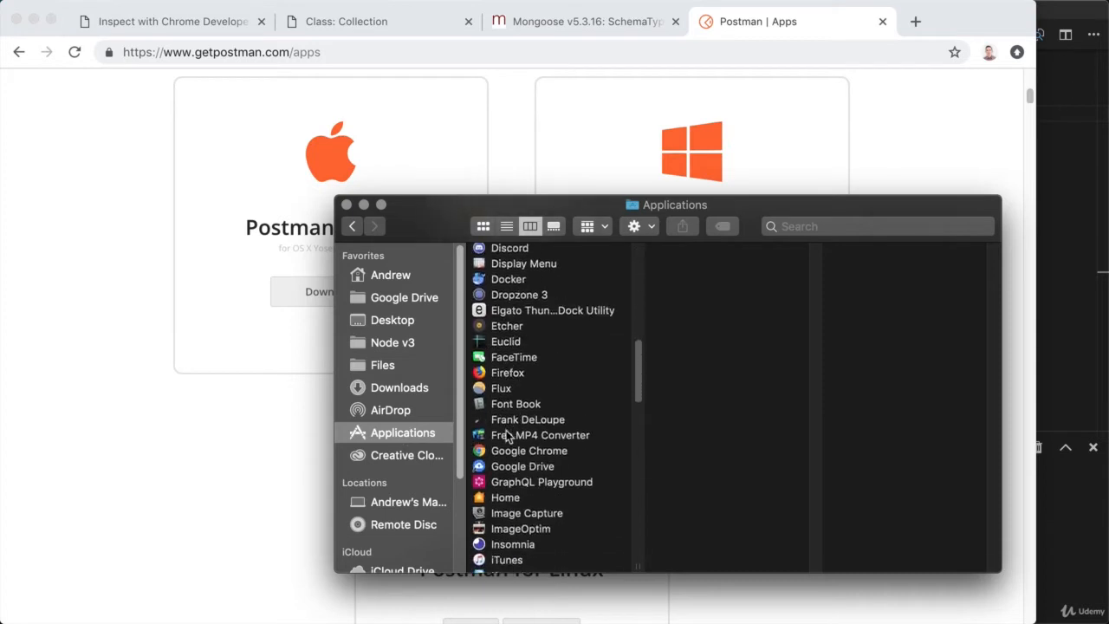
scroll(507, 436, down, 5)
scroll(507, 436, down, 8)
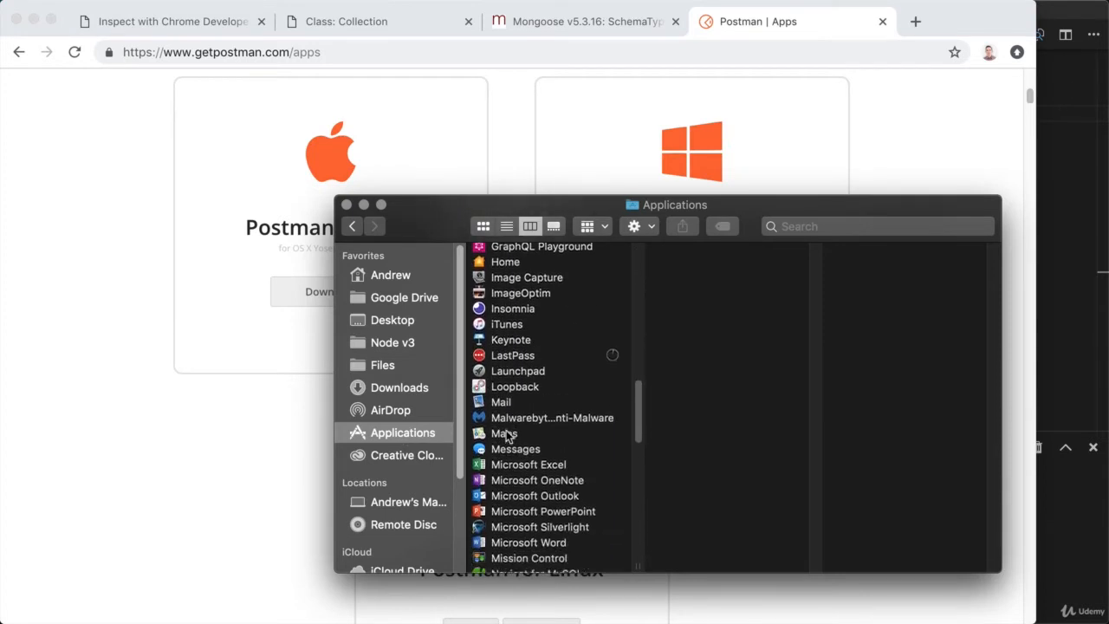
scroll(509, 436, down, 2)
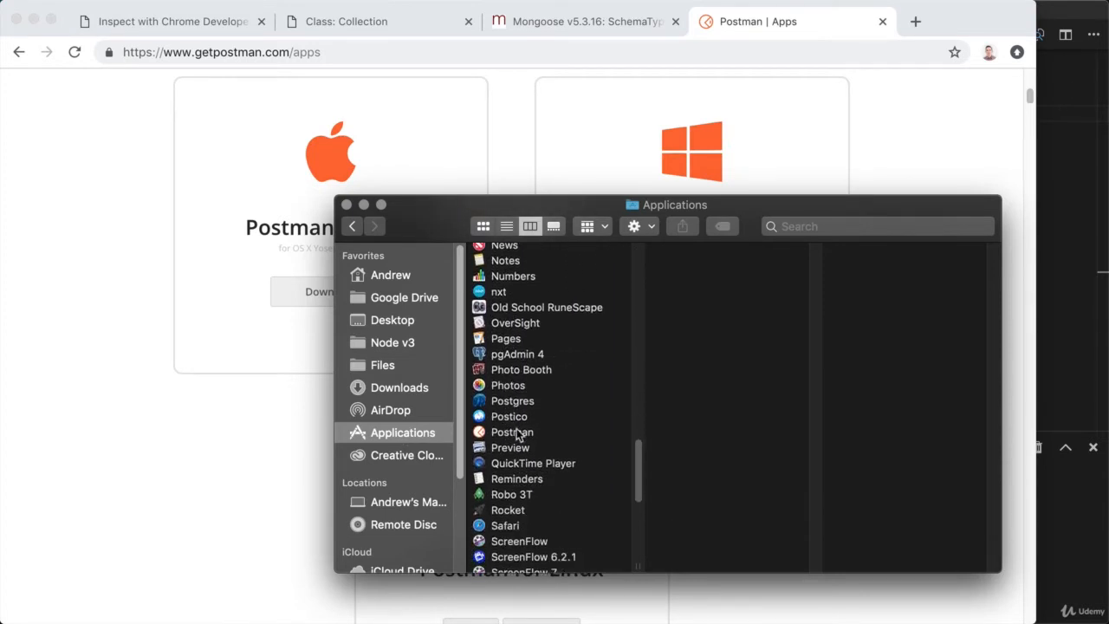
click(518, 434)
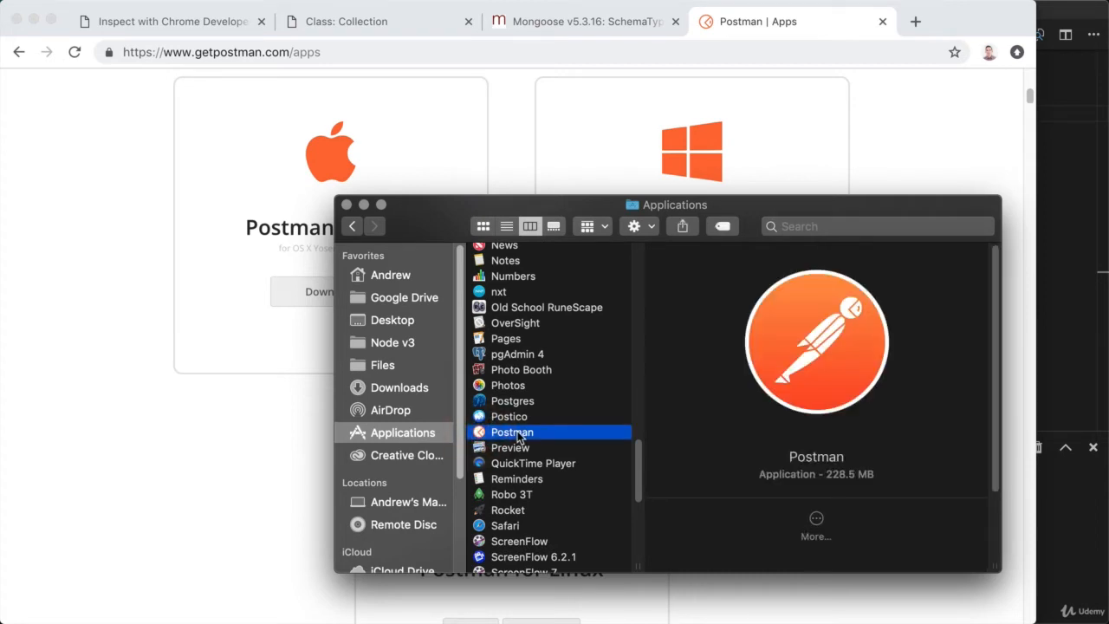
double_click(517, 434)
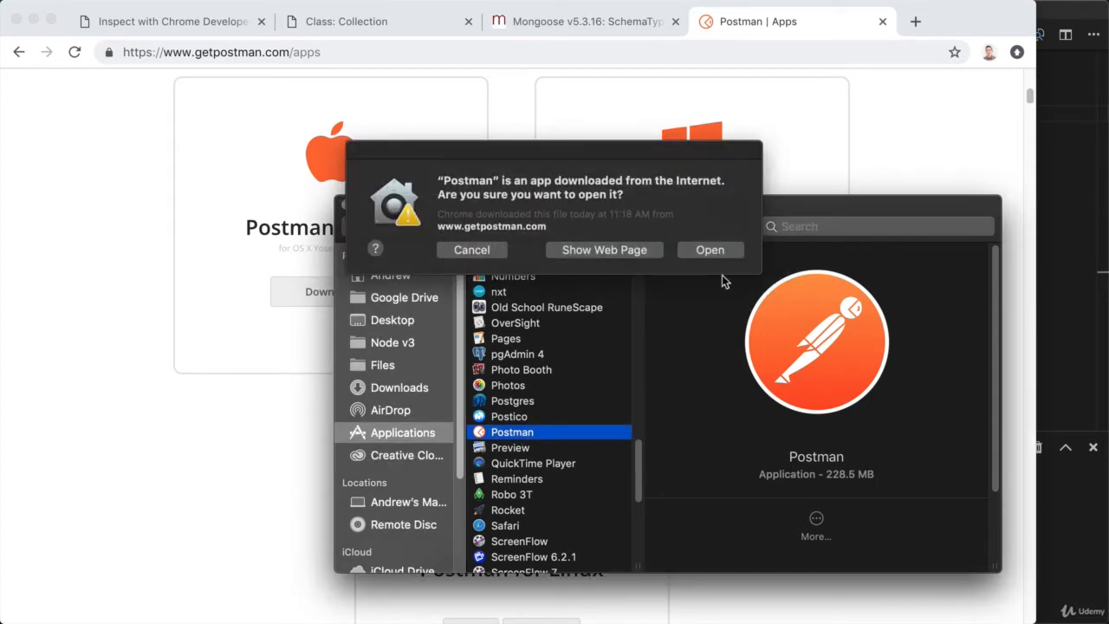
click(709, 250)
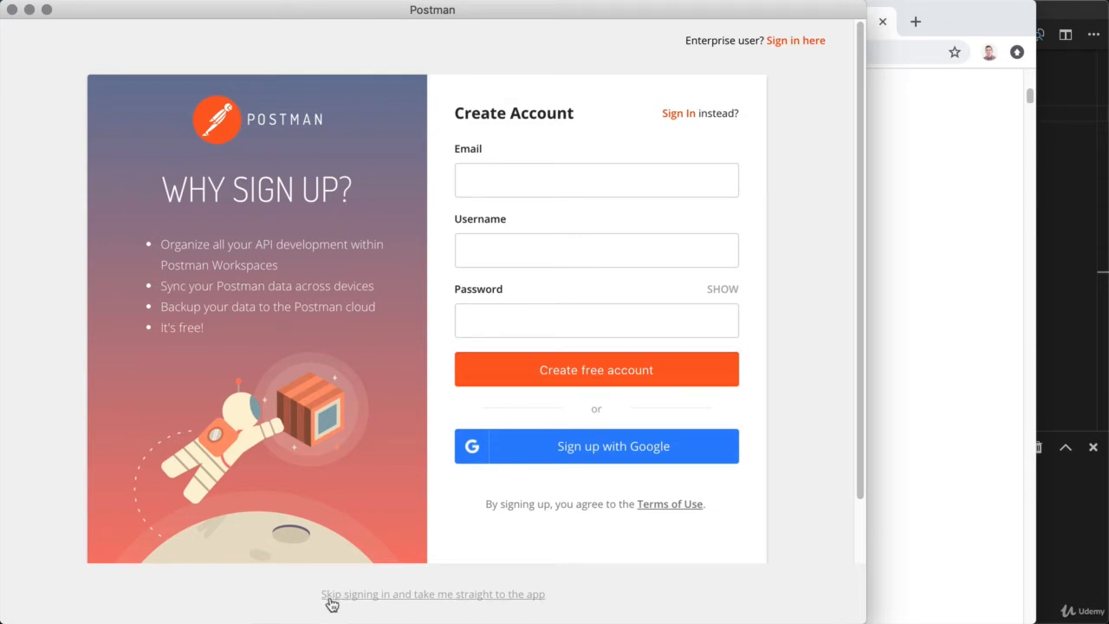
click(420, 597)
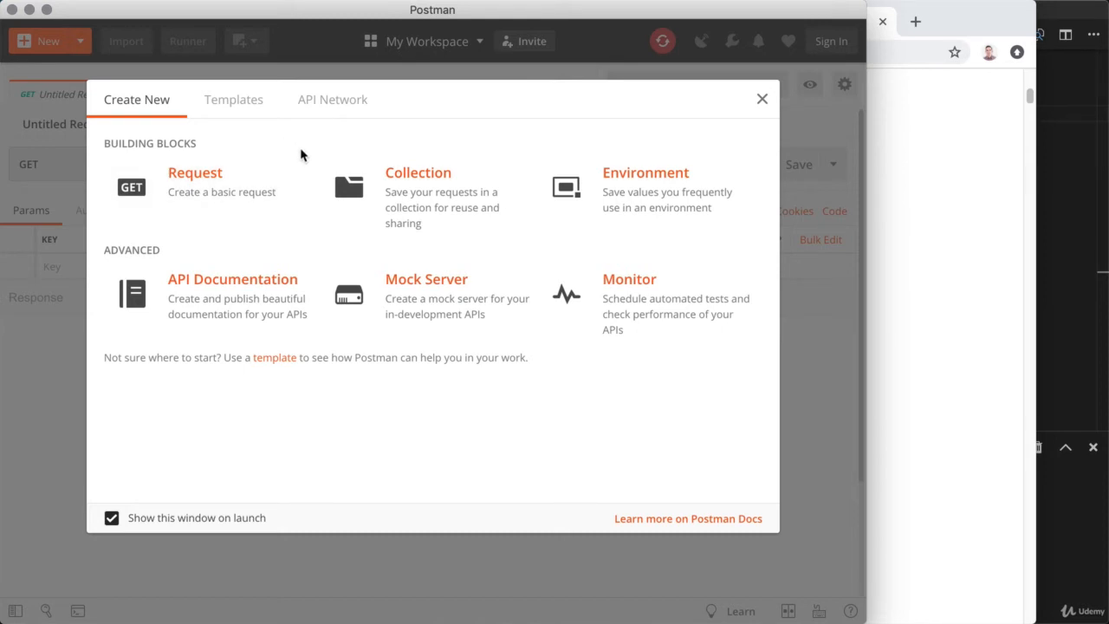
Create a new basic request named "Get Weather" and leave its description empty
click(190, 187)
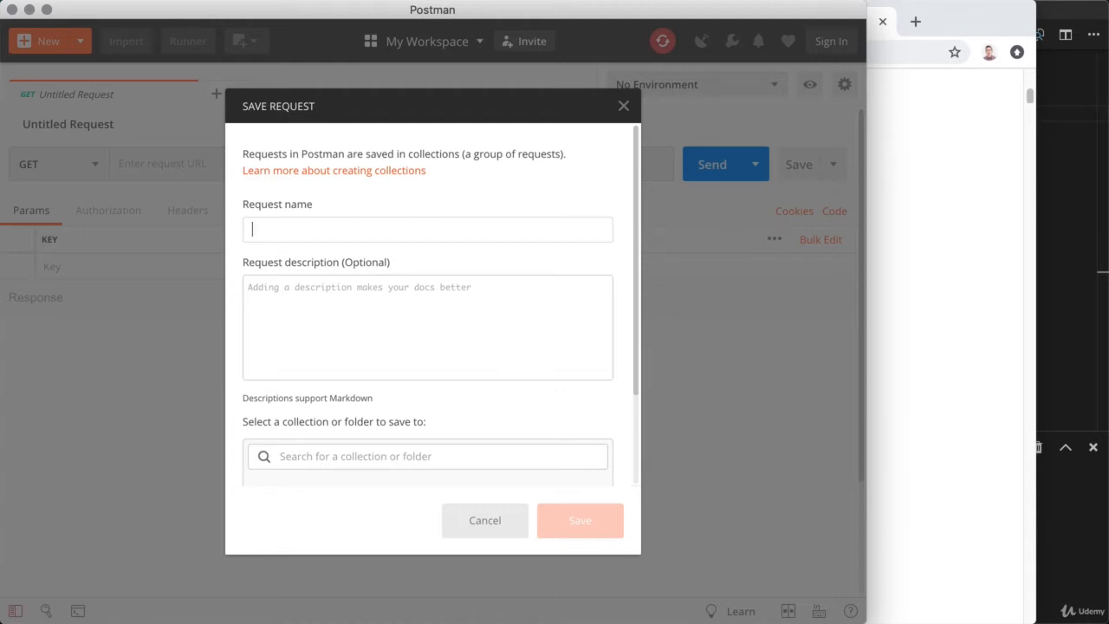
text(Get Weather)
click(413, 361)
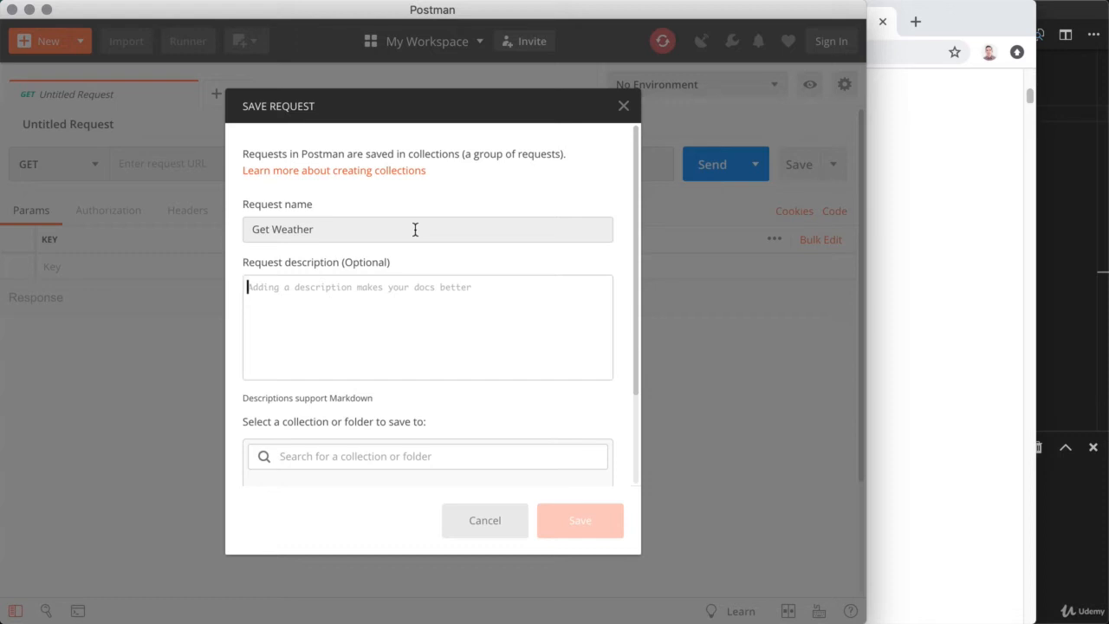
Create a collection named "Weather App" and save the Get Weather request to it
scroll(415, 228, down, 3)
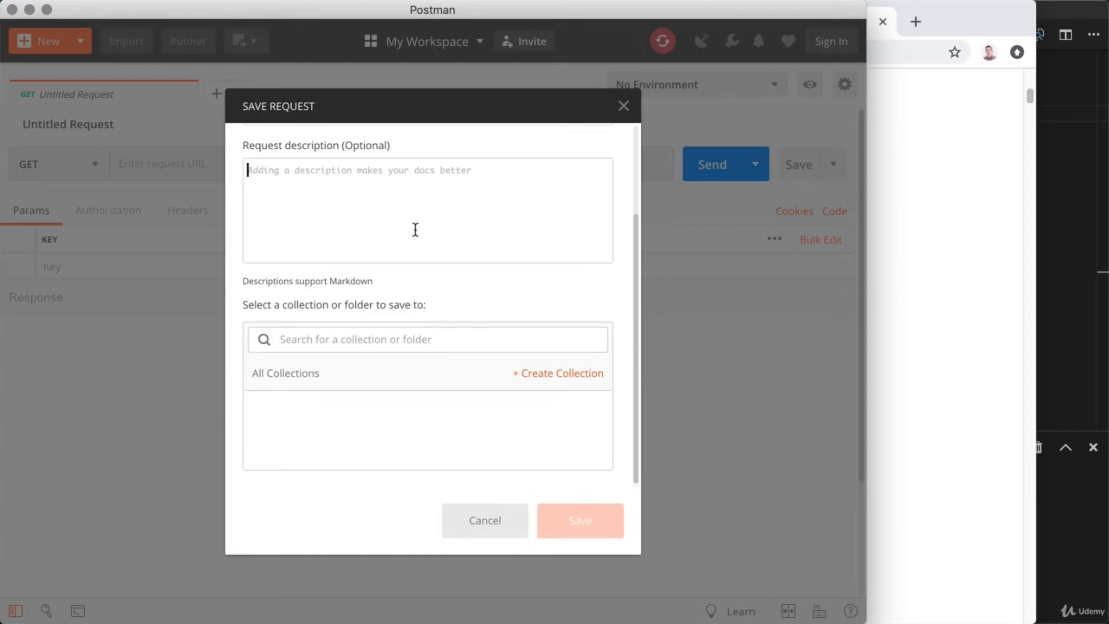
click(537, 374)
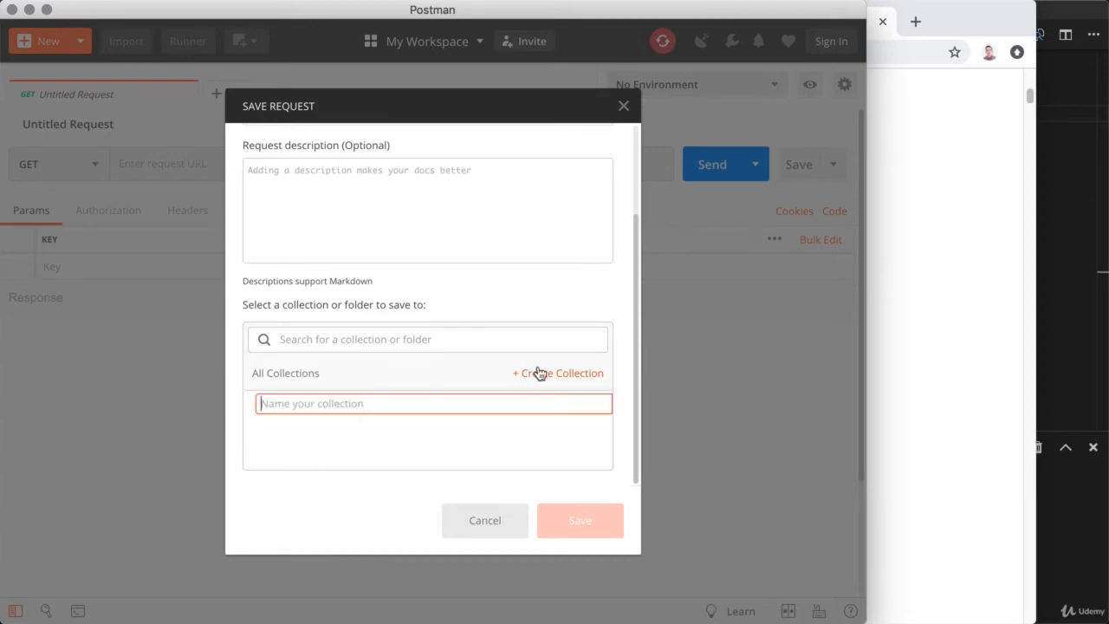
text(W)
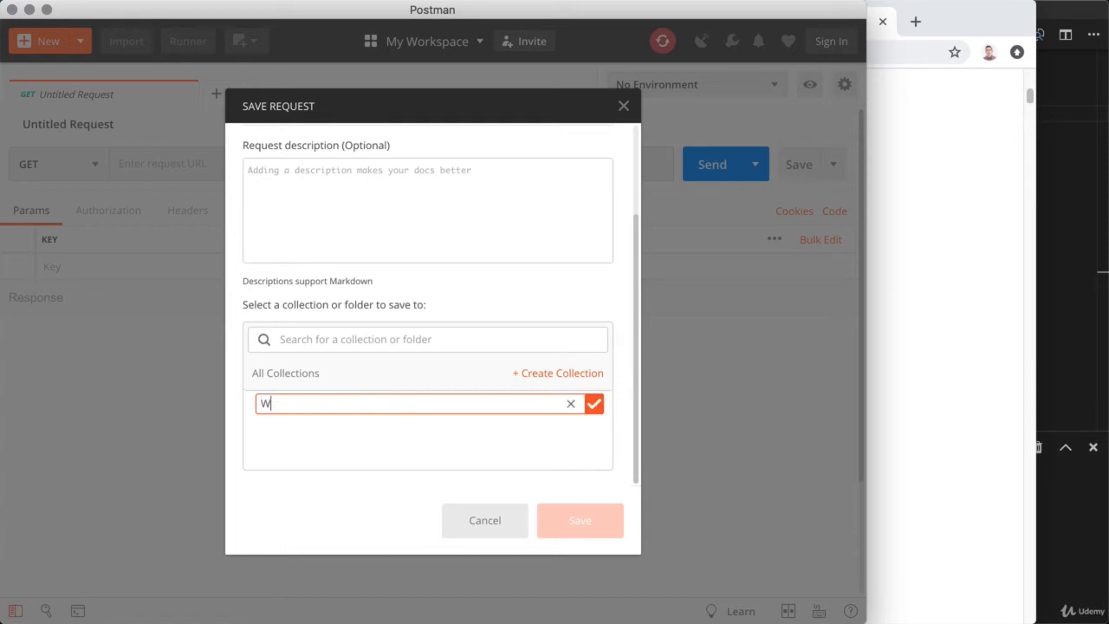
text(eather App)
click(594, 411)
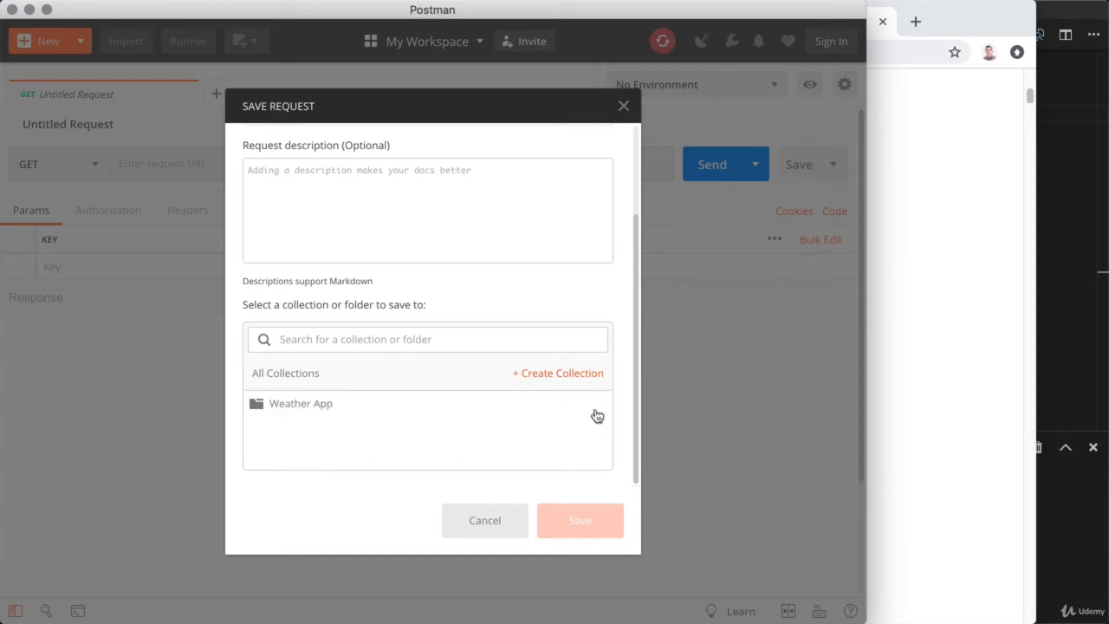
click(320, 407)
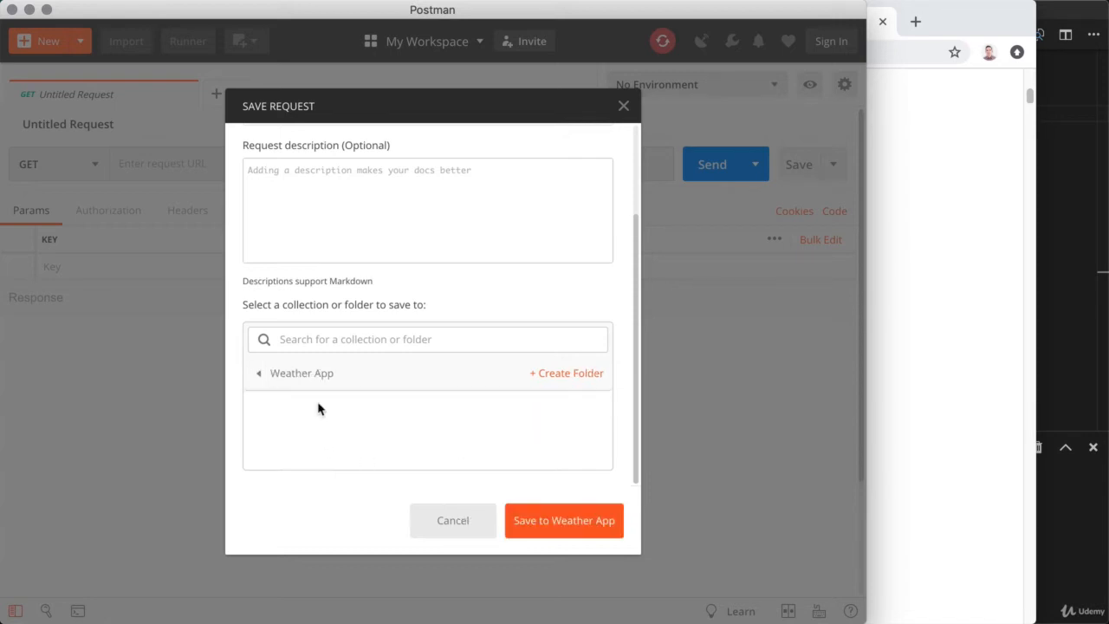
click(565, 521)
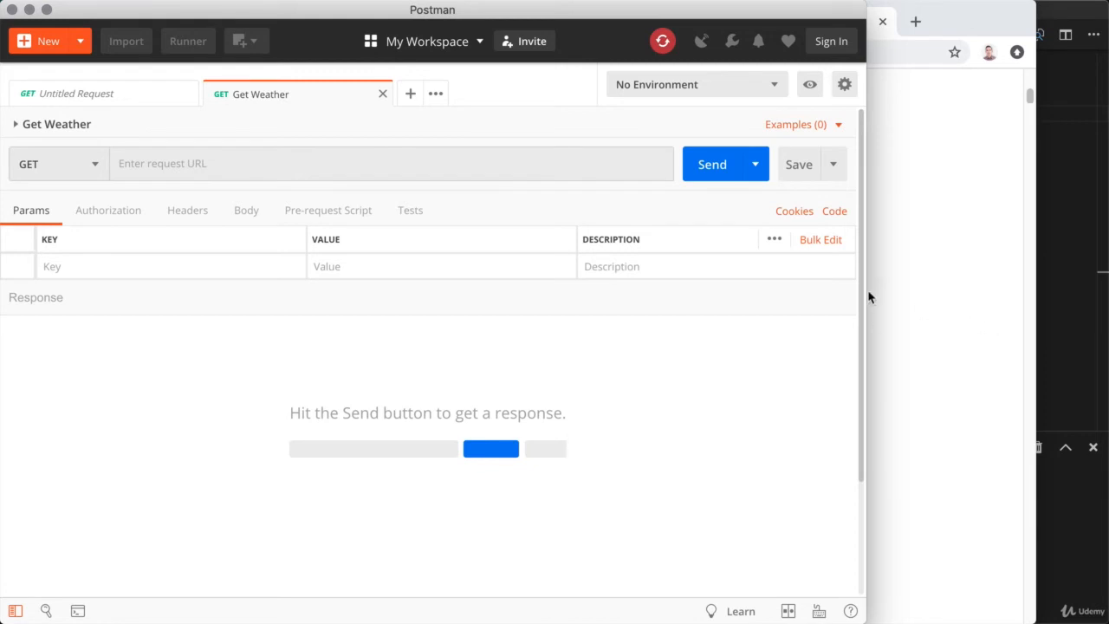
Widen the Postman window and expand the Weather App collection in the collections list
drag(865, 292, 1035, 273)
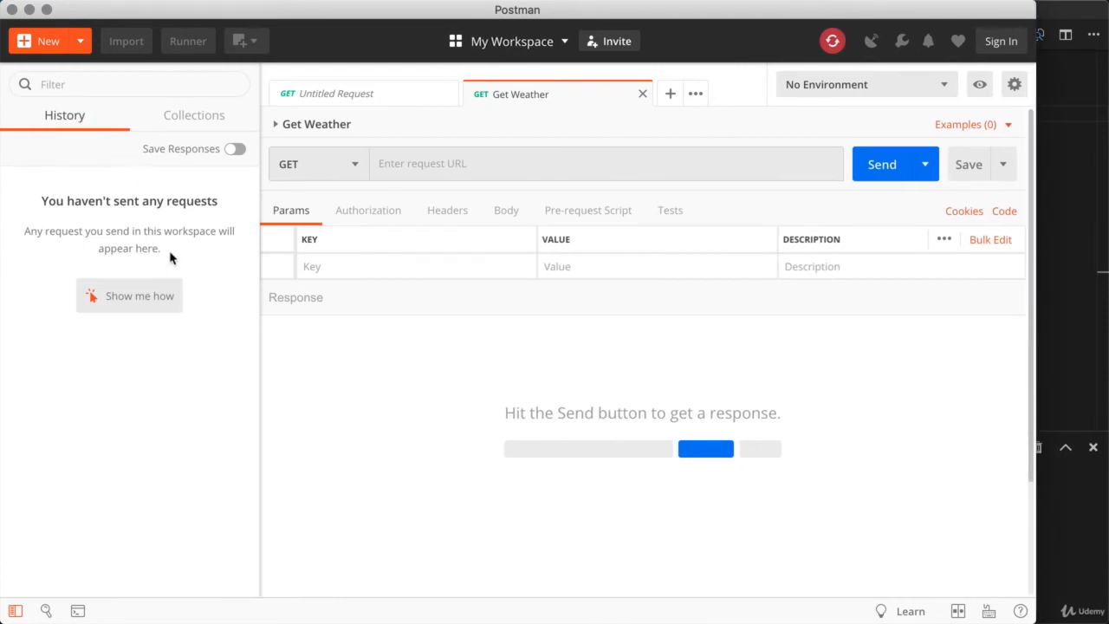
click(185, 131)
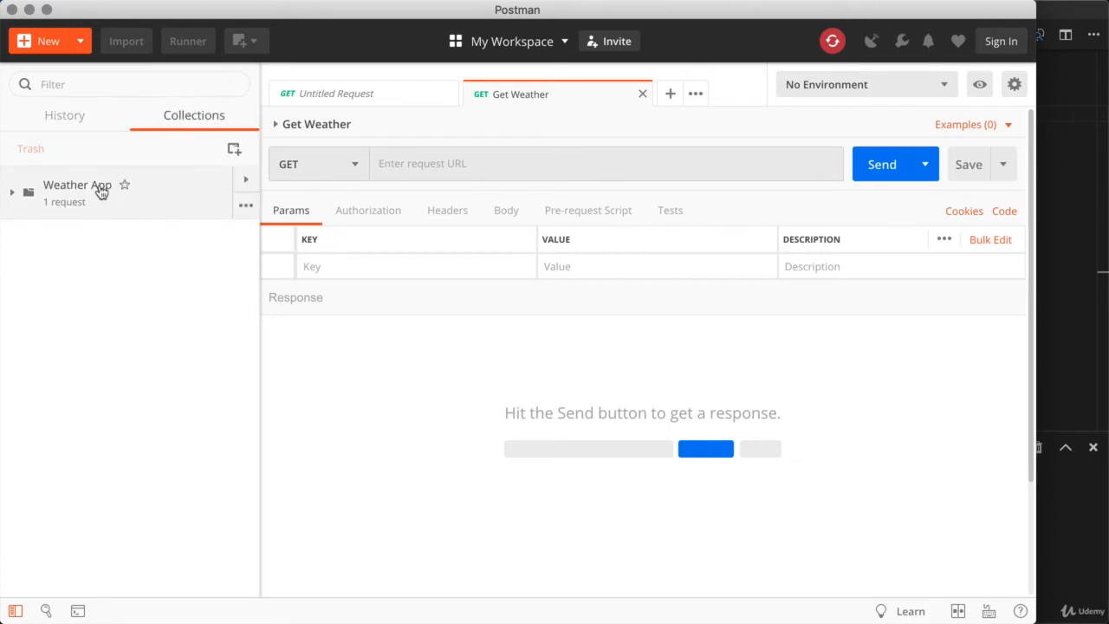
click(67, 199)
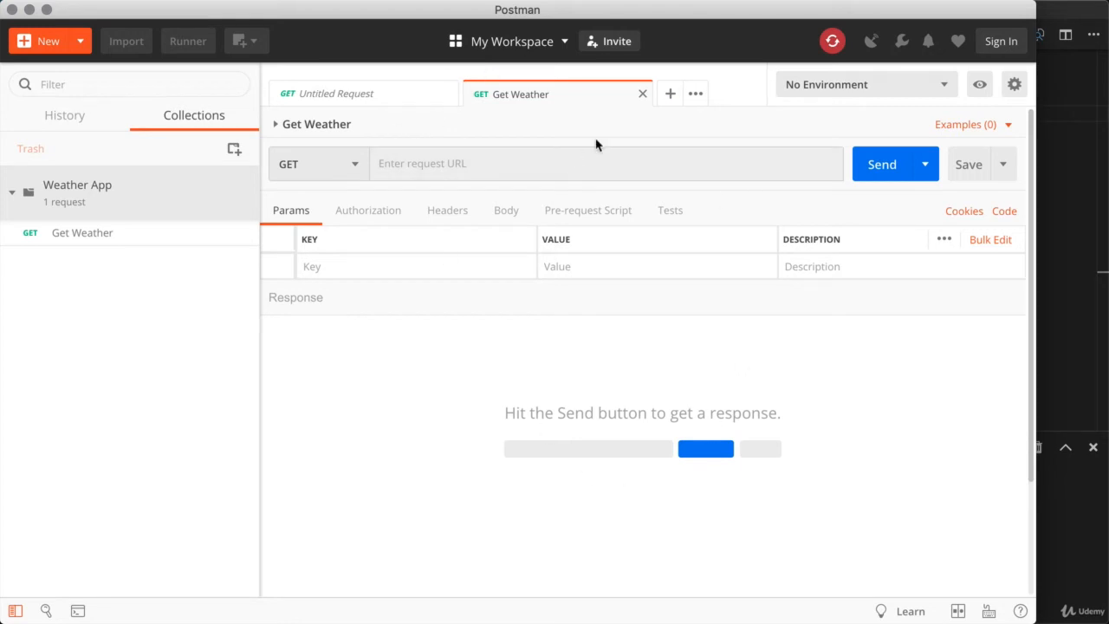
Close the open Get Weather request and reopen it from the Weather App collection
click(642, 96)
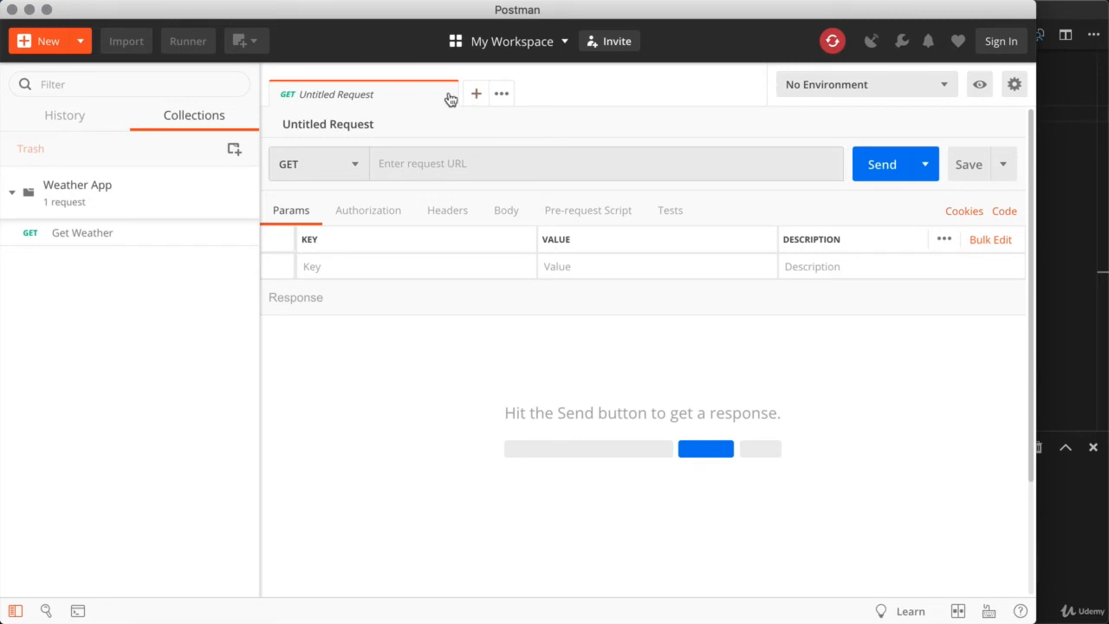
click(86, 236)
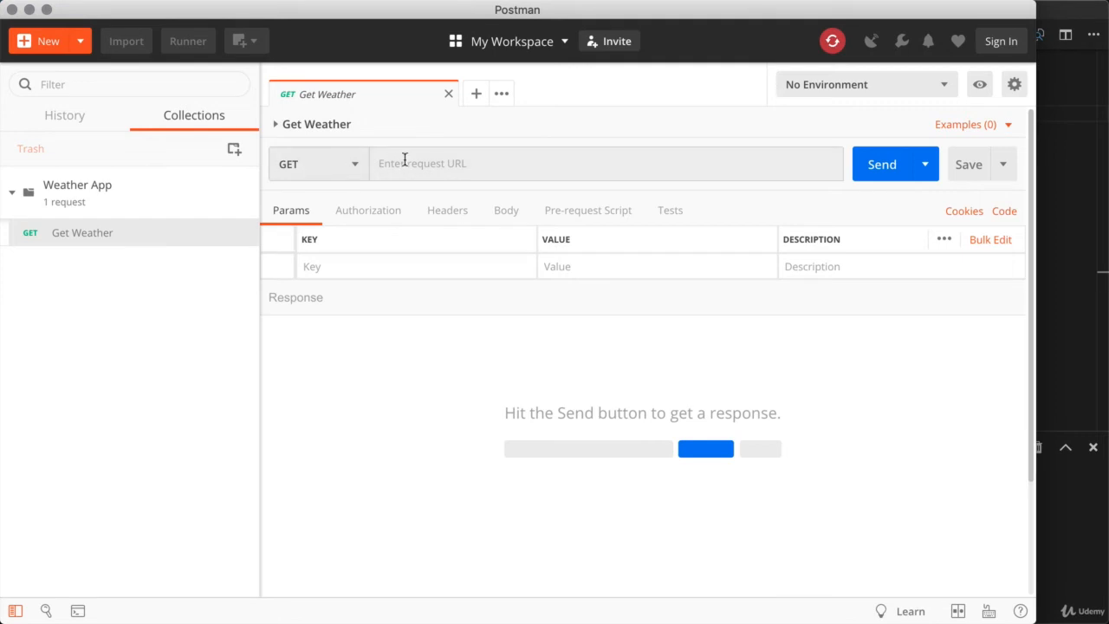
click(355, 177)
click(354, 177)
click(407, 162)
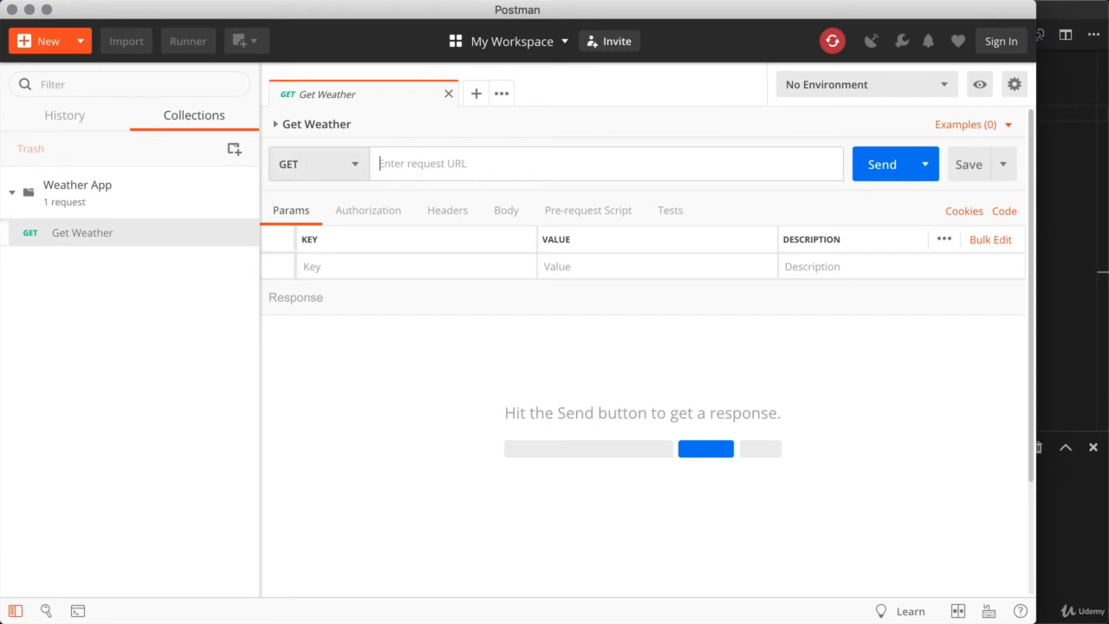
key(super+Tab)
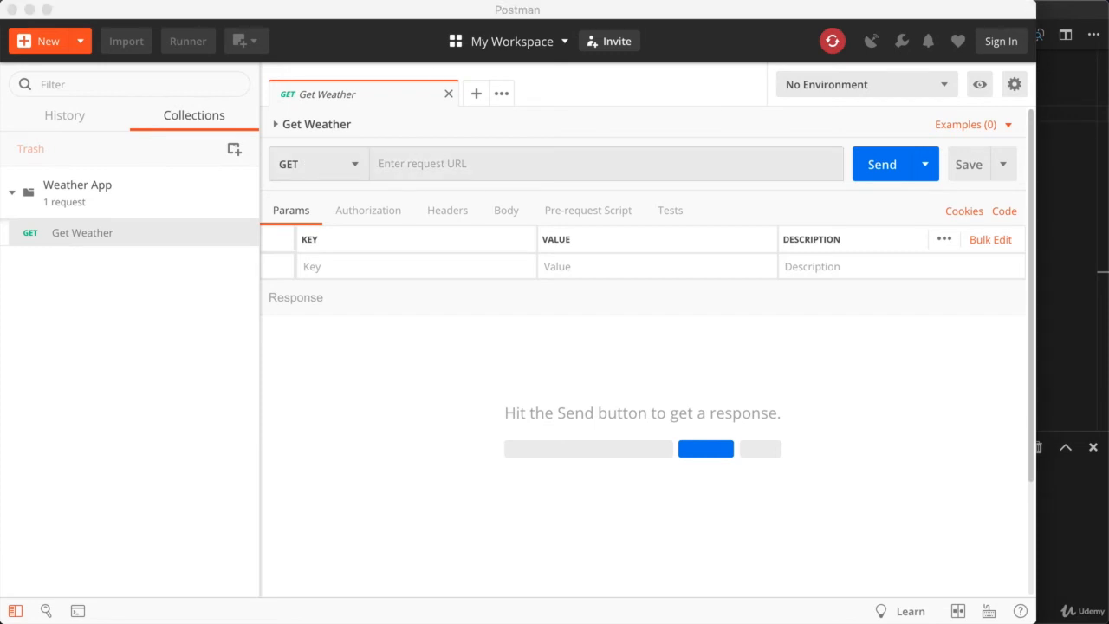
click(606, 162)
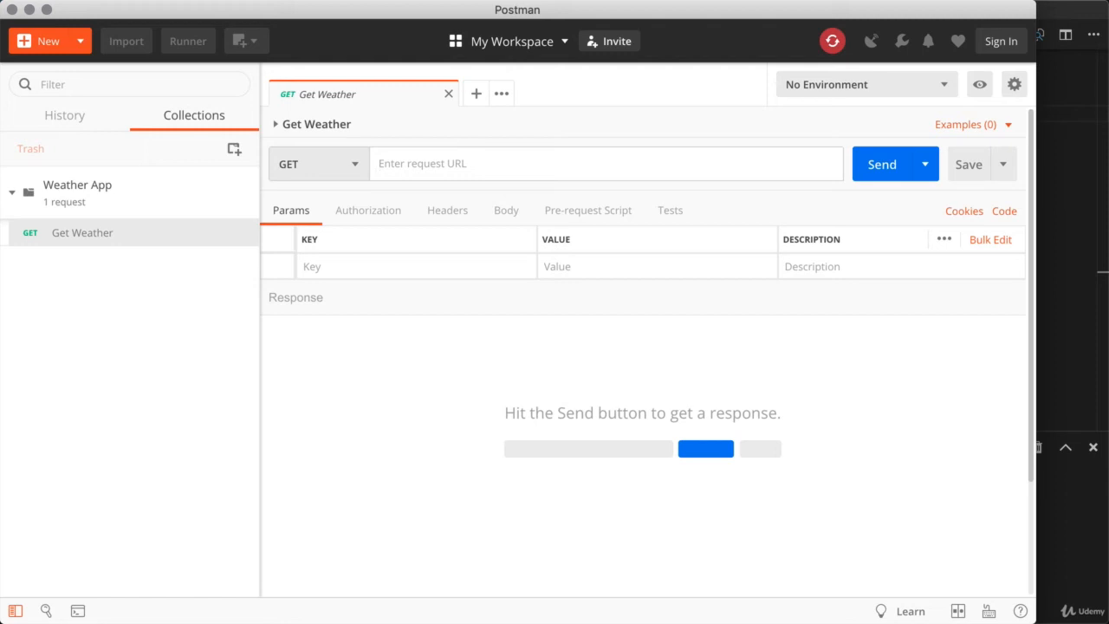
text(https://)
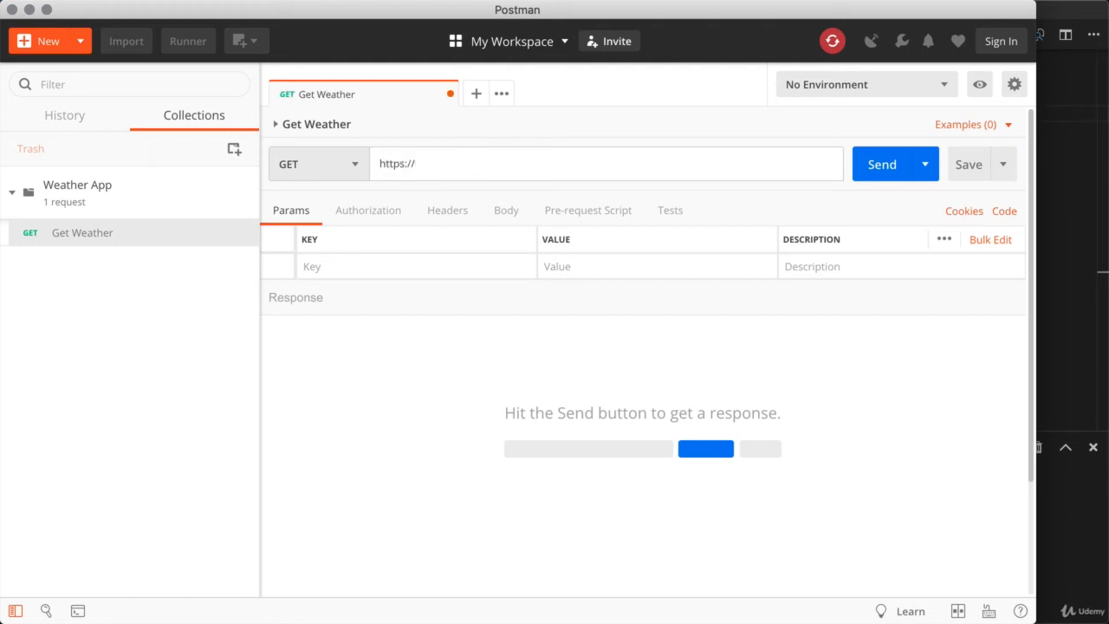
text(mead-weather-appli)
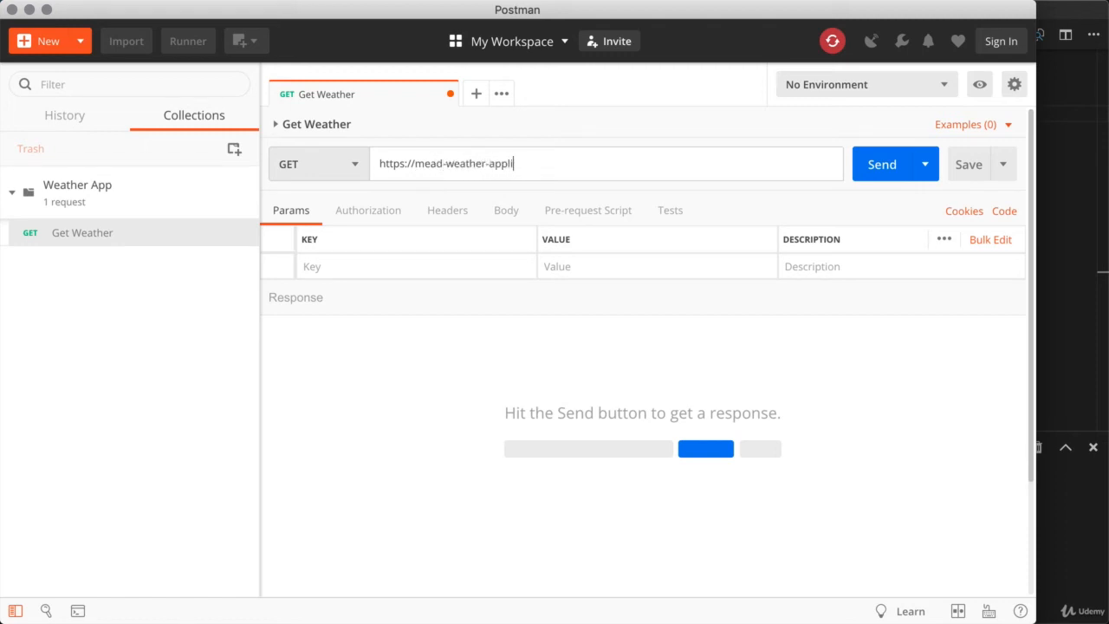
text(cation.herokuapp.com)
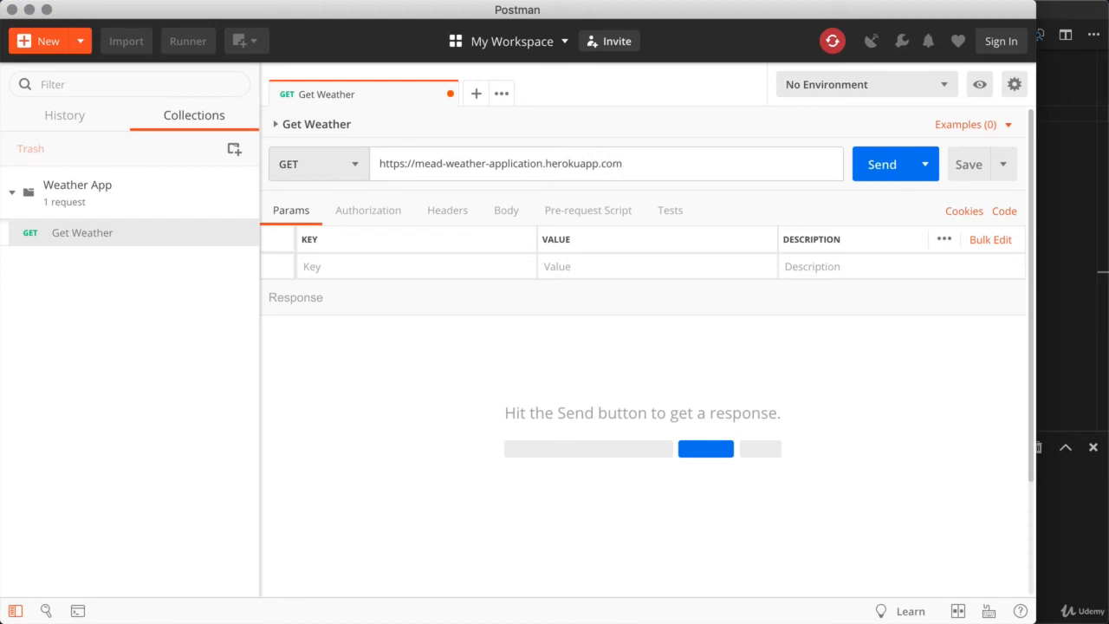
text(/weather)
text(?address)
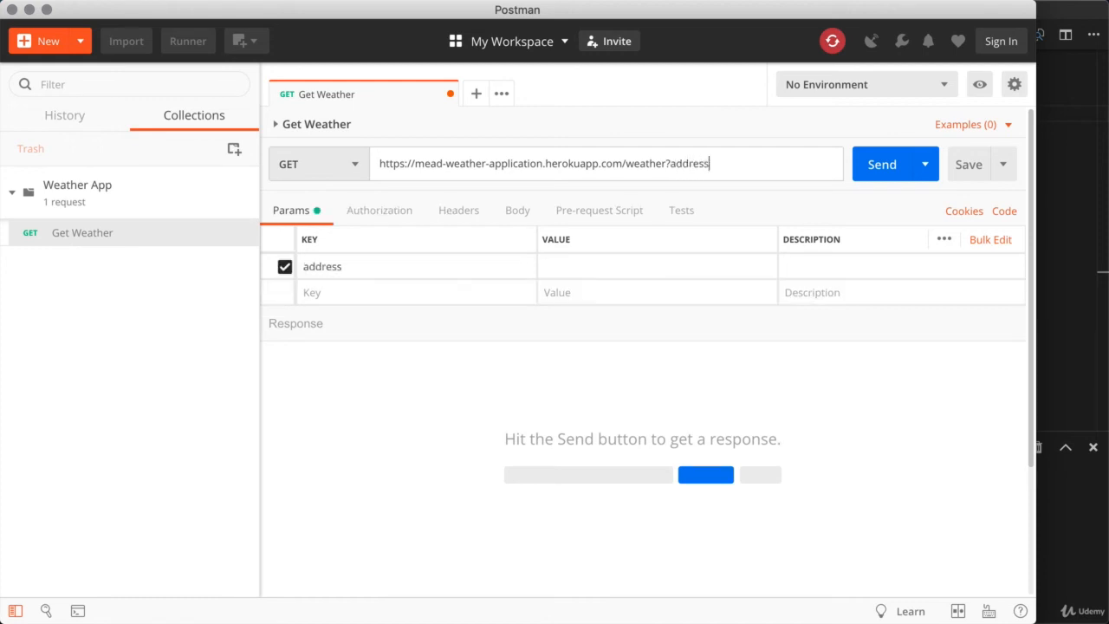
text(=philadelphia)
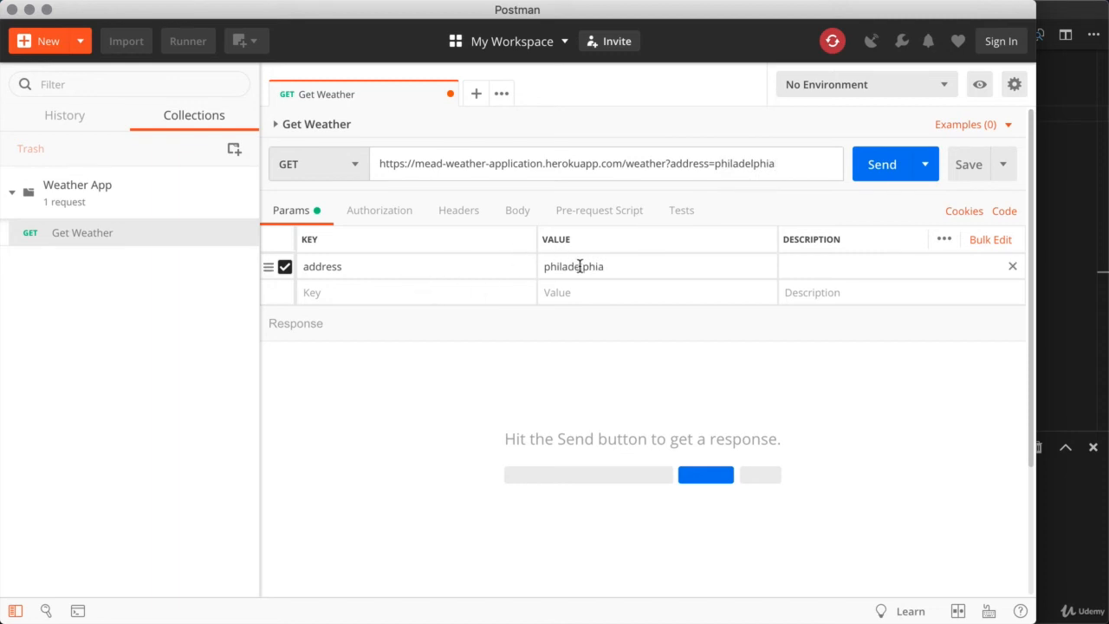
Change the value of the address query parameter to boston
click(615, 266)
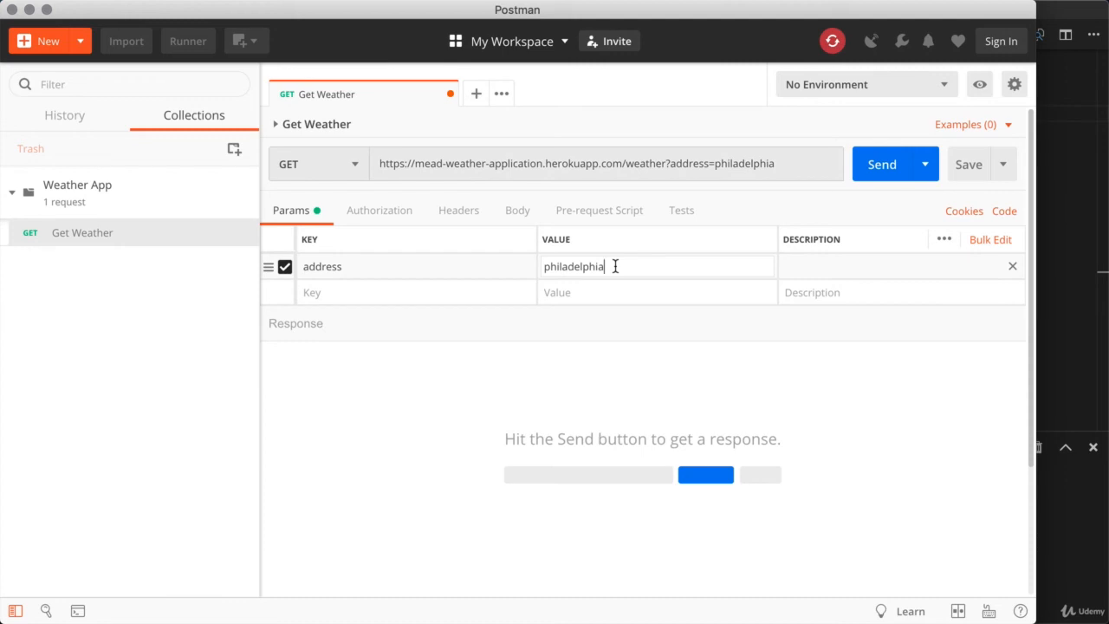
double_click(615, 266)
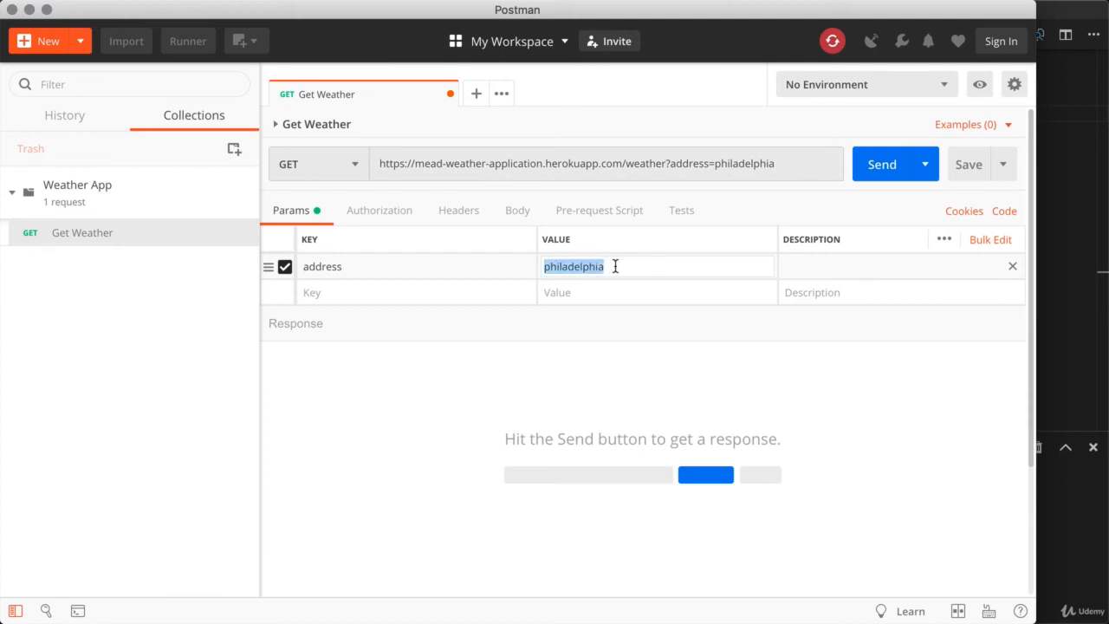
text(buston)
key(BackSpace)
key(BackSpace)
key(BackSpace)
key(BackSpace)
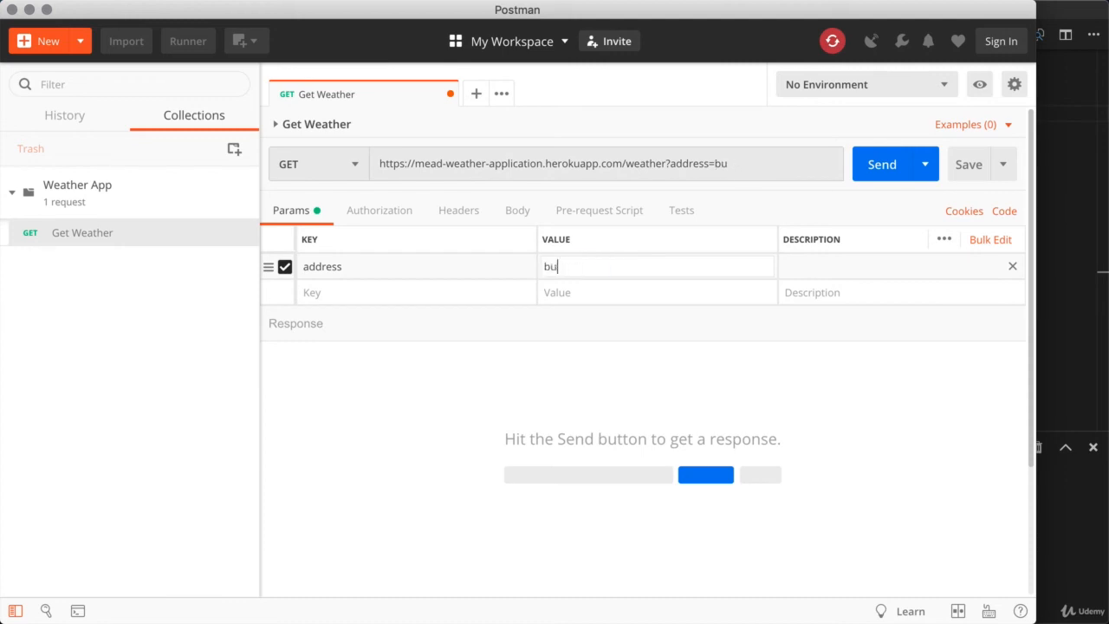
key(BackSpace)
key(BackSpace)
text(boston)
click(728, 386)
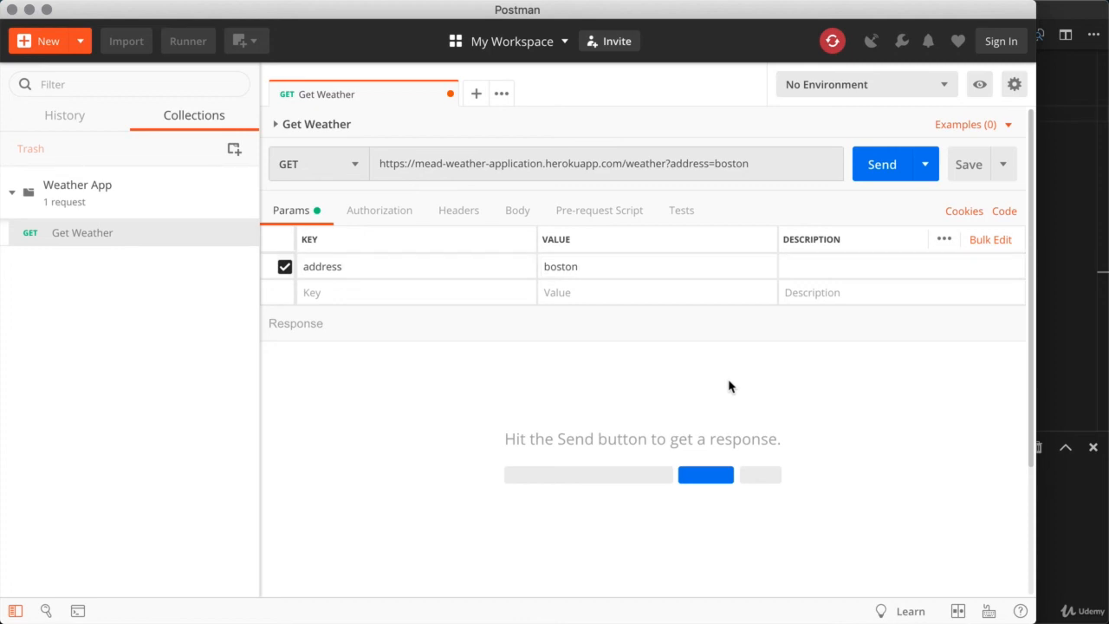
Save the Get Weather request and send it
click(969, 165)
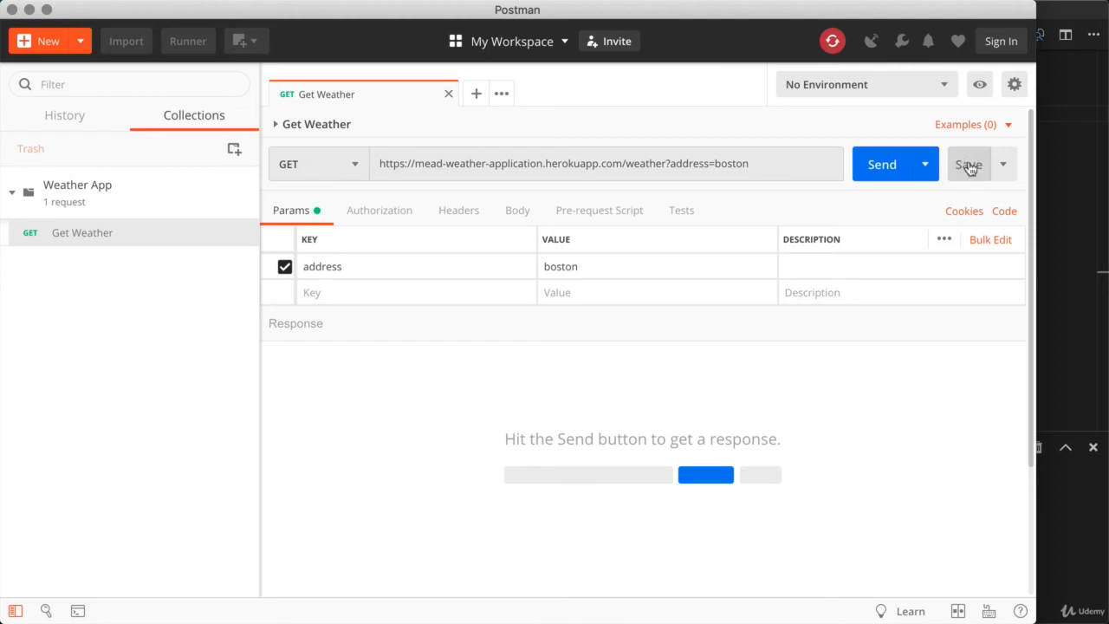
click(876, 173)
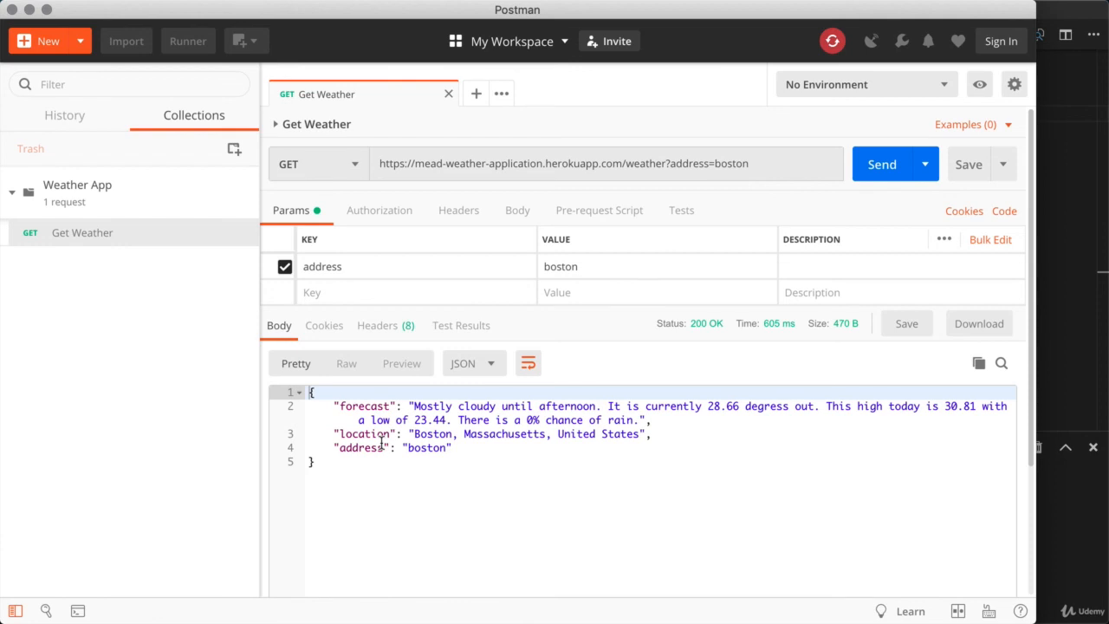
Examine the response's JSON fields and status, comparing the Raw and Preview formats before returning to Pretty
drag(347, 470, 309, 391)
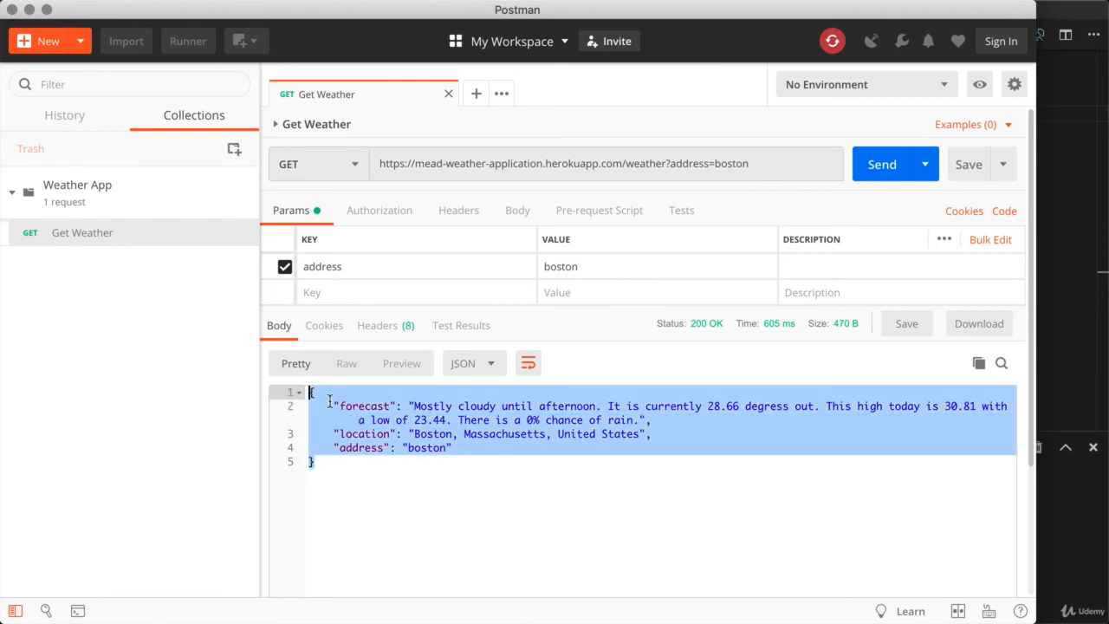
click(364, 406)
click(361, 433)
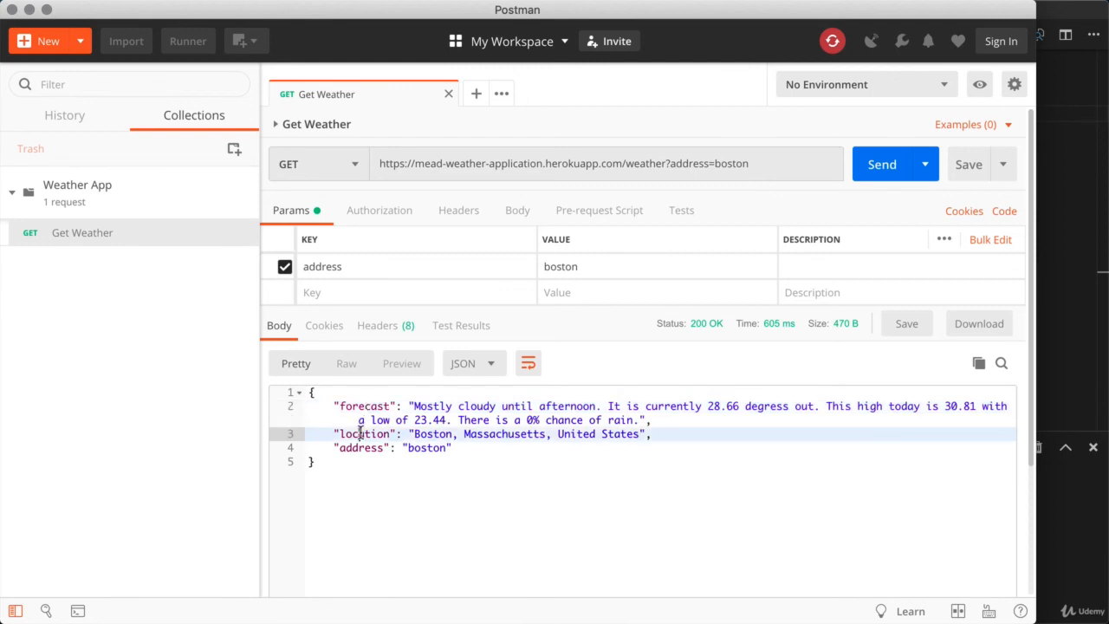
click(357, 448)
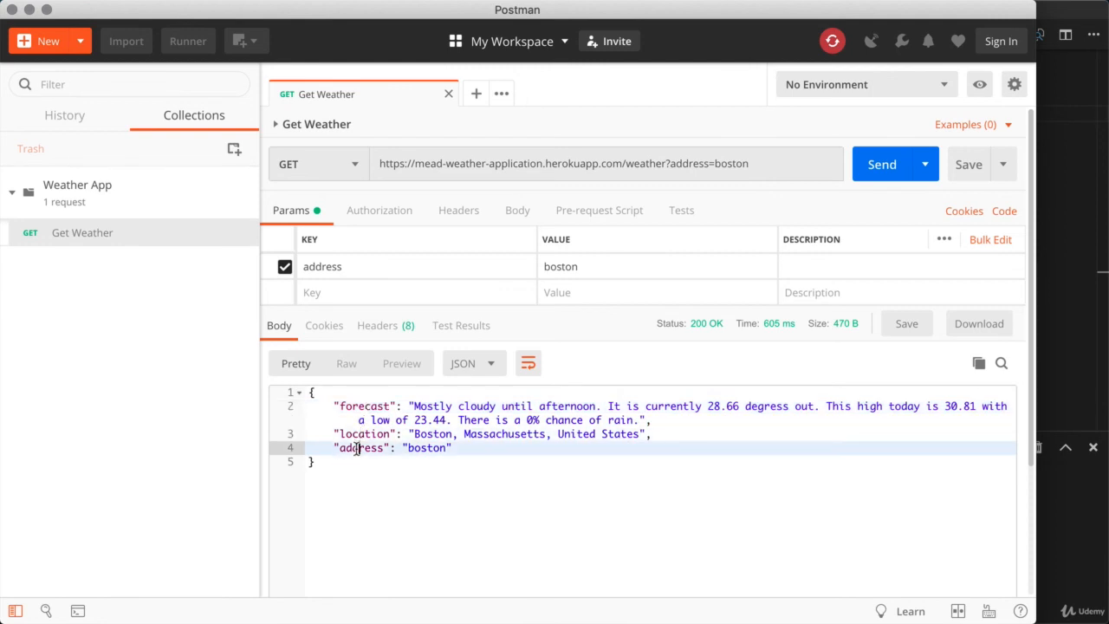
click(316, 461)
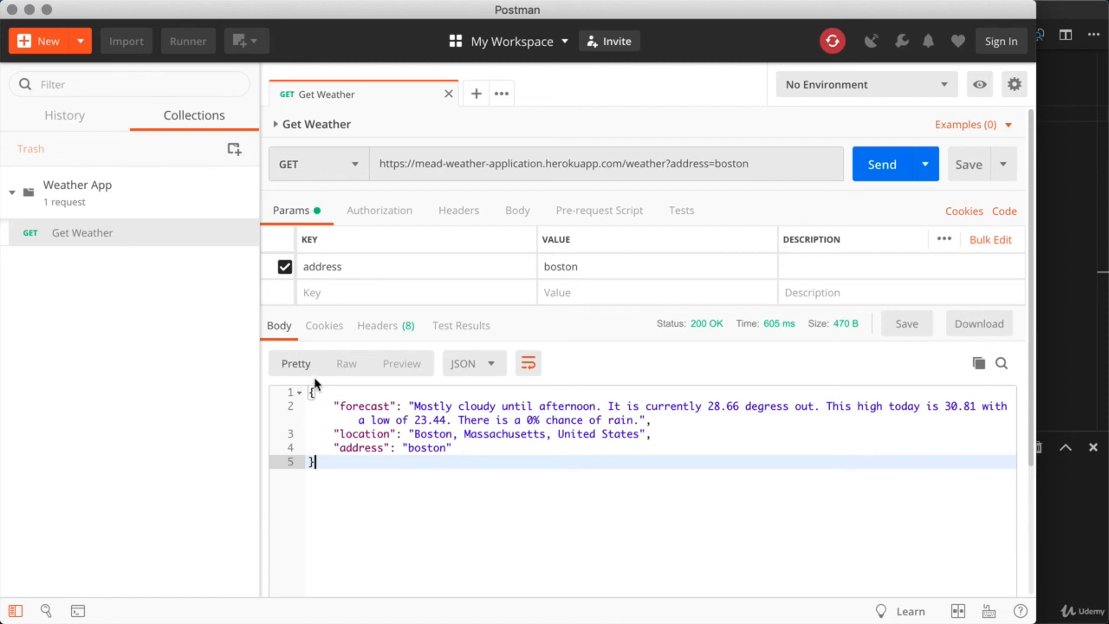
click(345, 365)
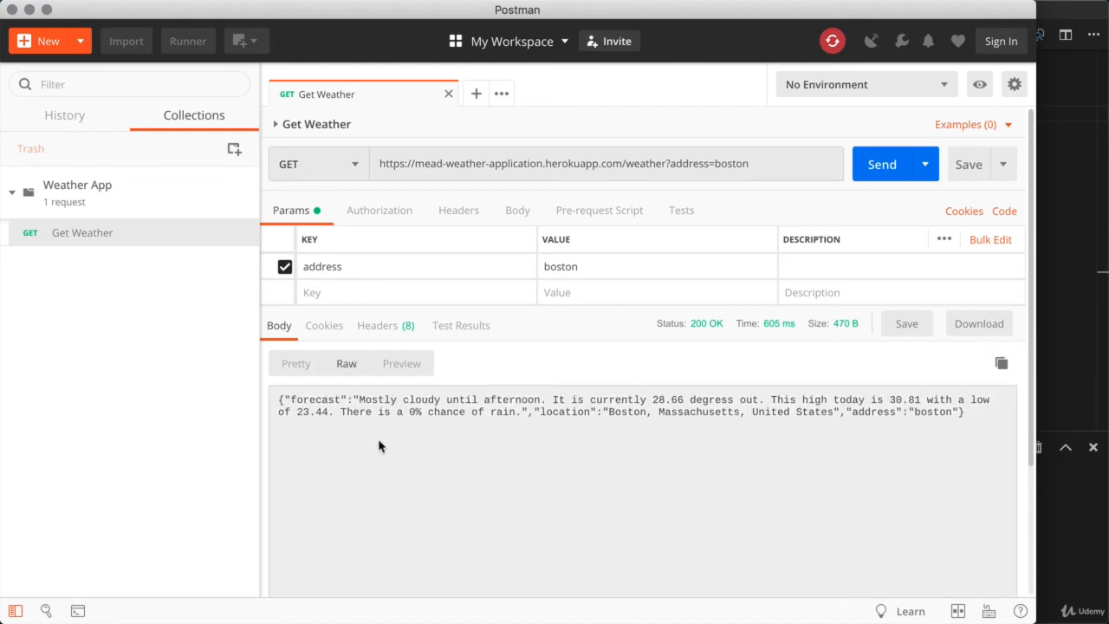
click(396, 361)
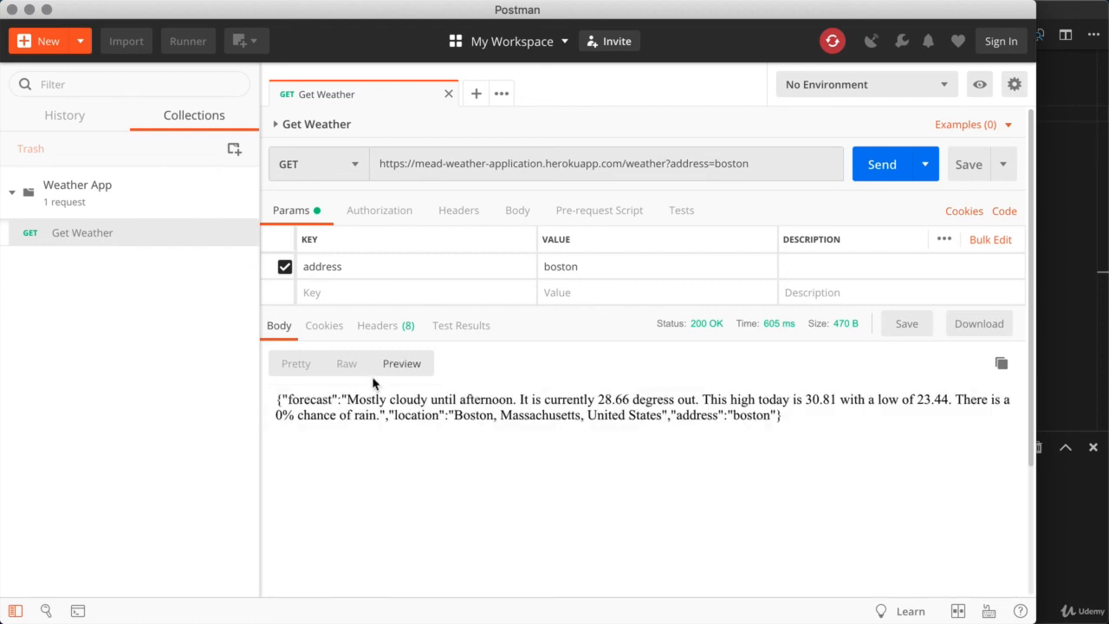
click(296, 363)
click(385, 466)
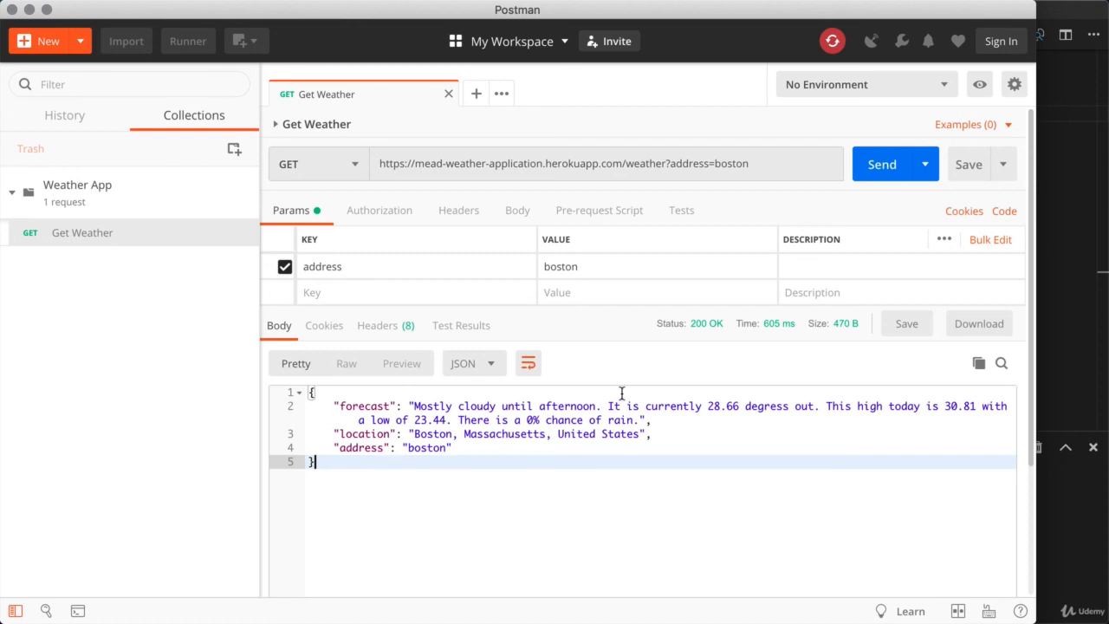
mouse_move(722, 320)
Close the Get Weather request, reopen it from the Weather App collection and send it again
click(448, 93)
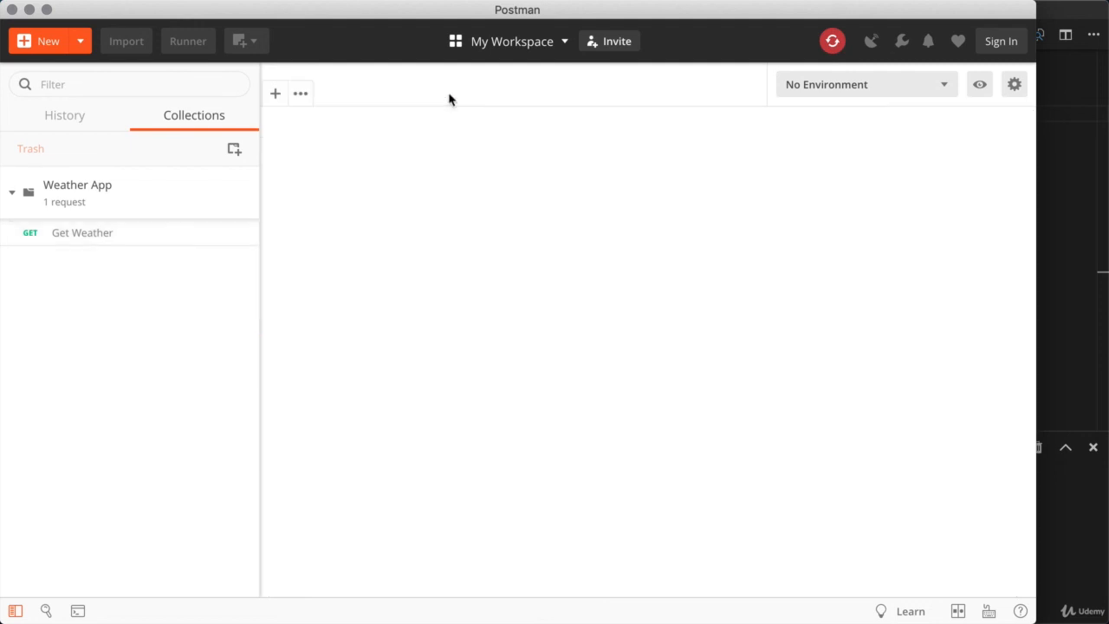
click(102, 239)
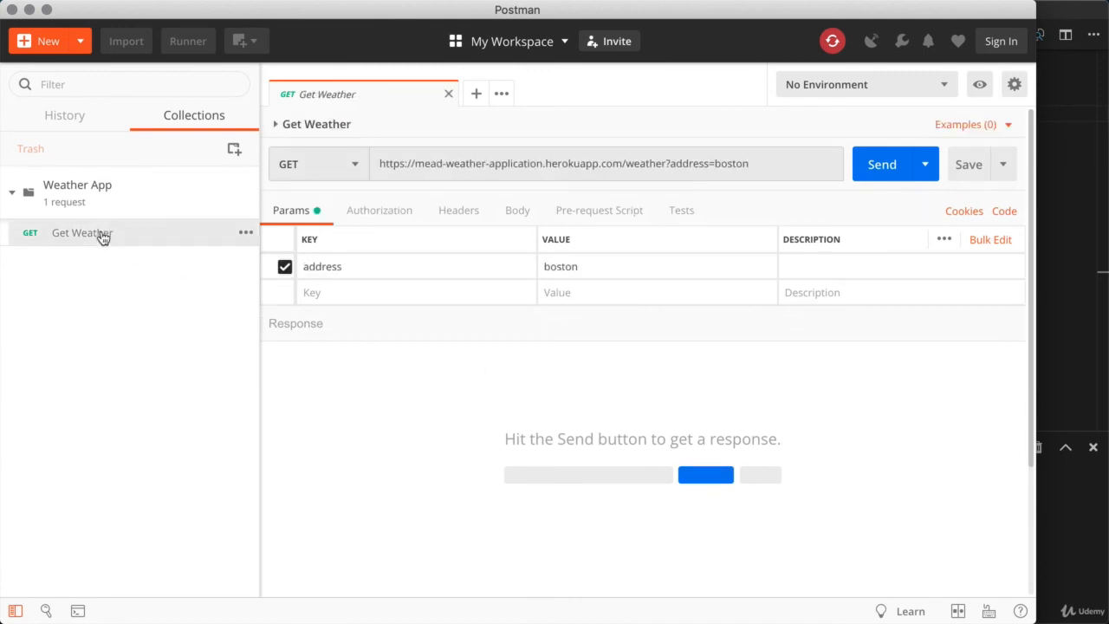
click(883, 170)
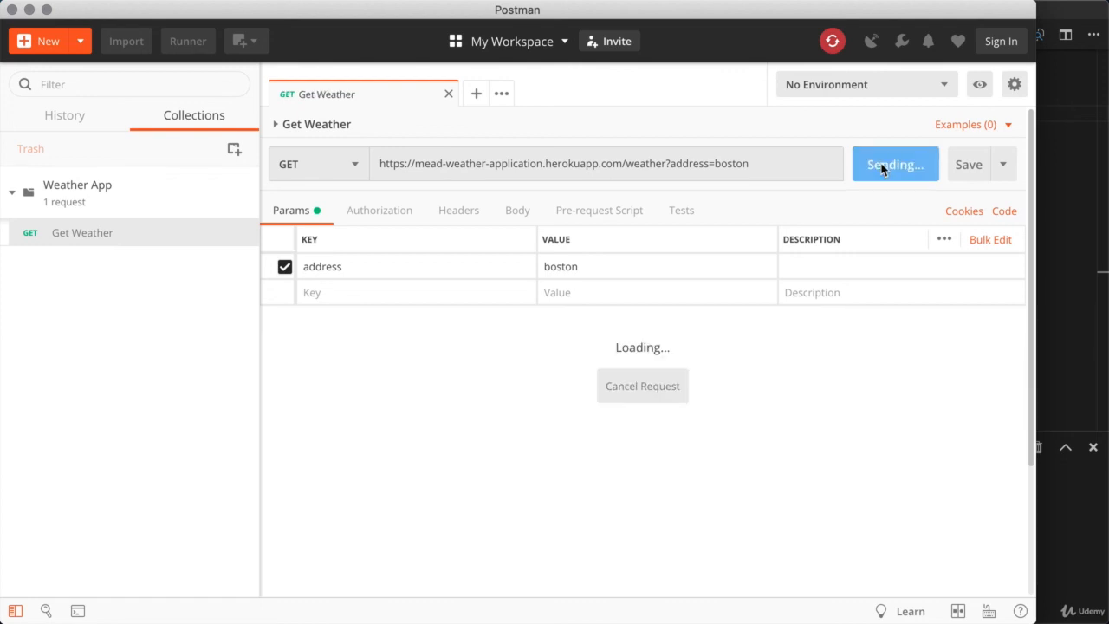
click(716, 561)
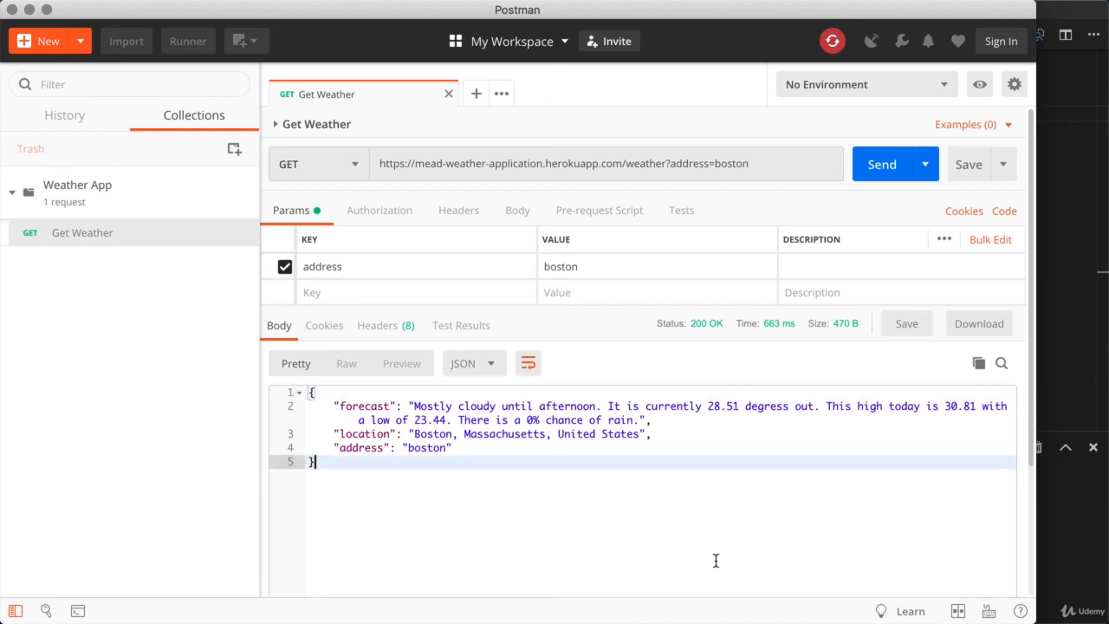